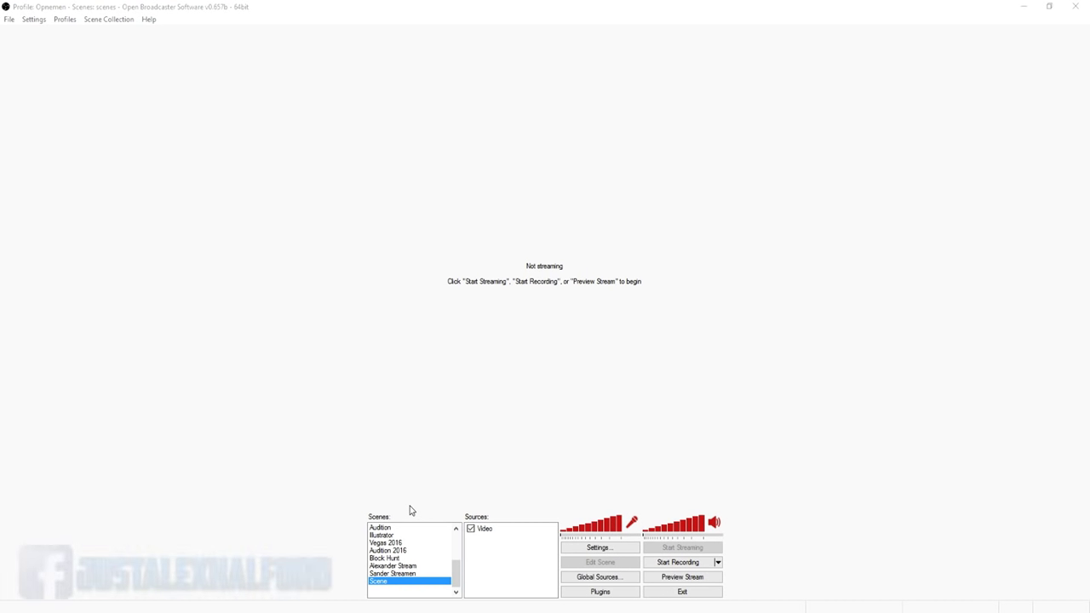
Add a scene named Minecraft and start the stream preview.
right_click(409, 598)
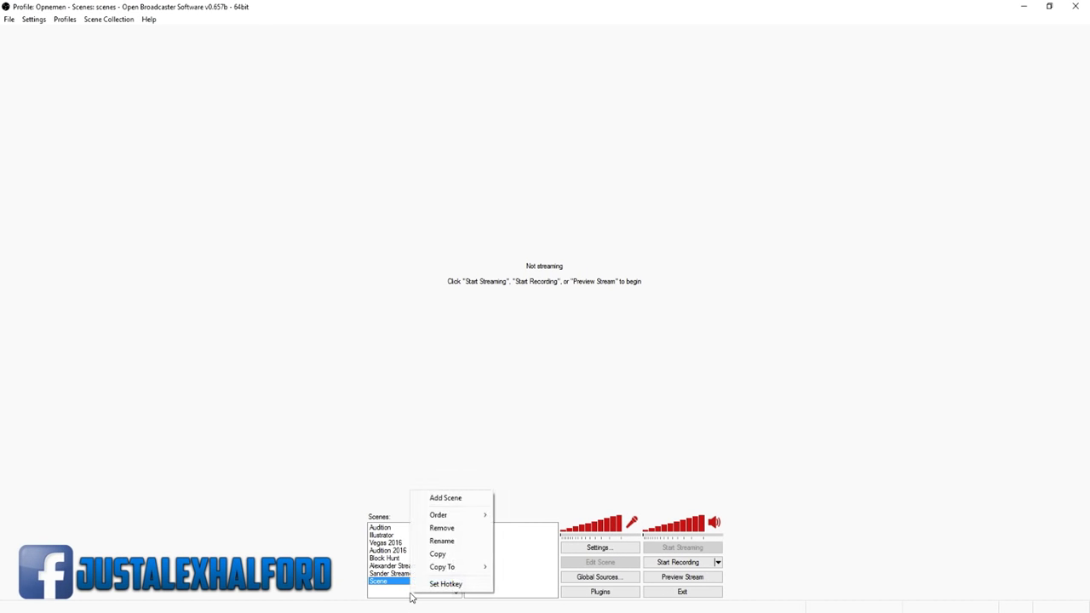
click(473, 499)
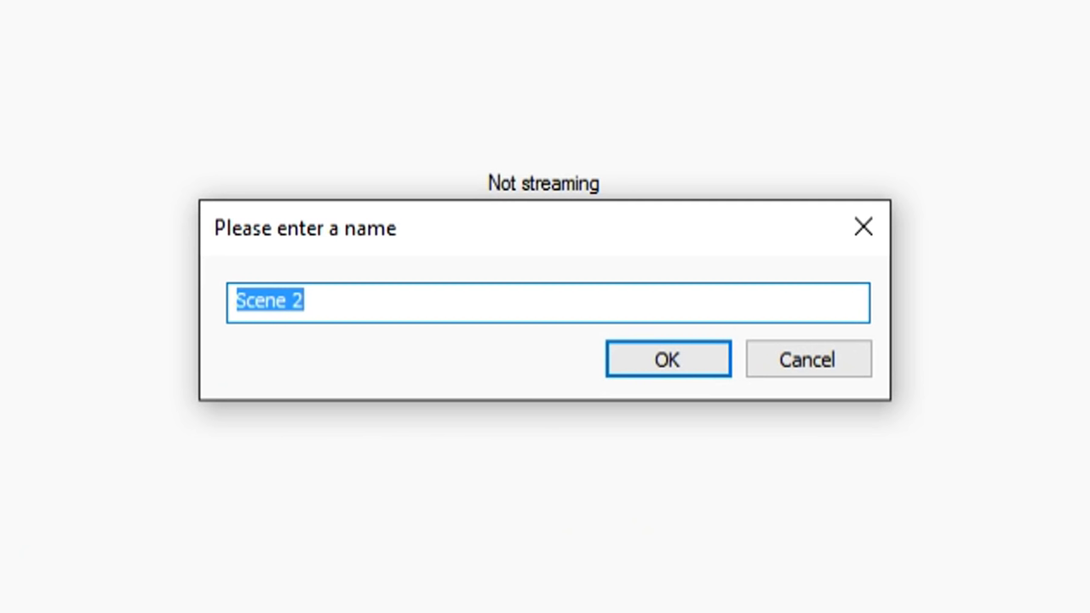
text(Minecraft)
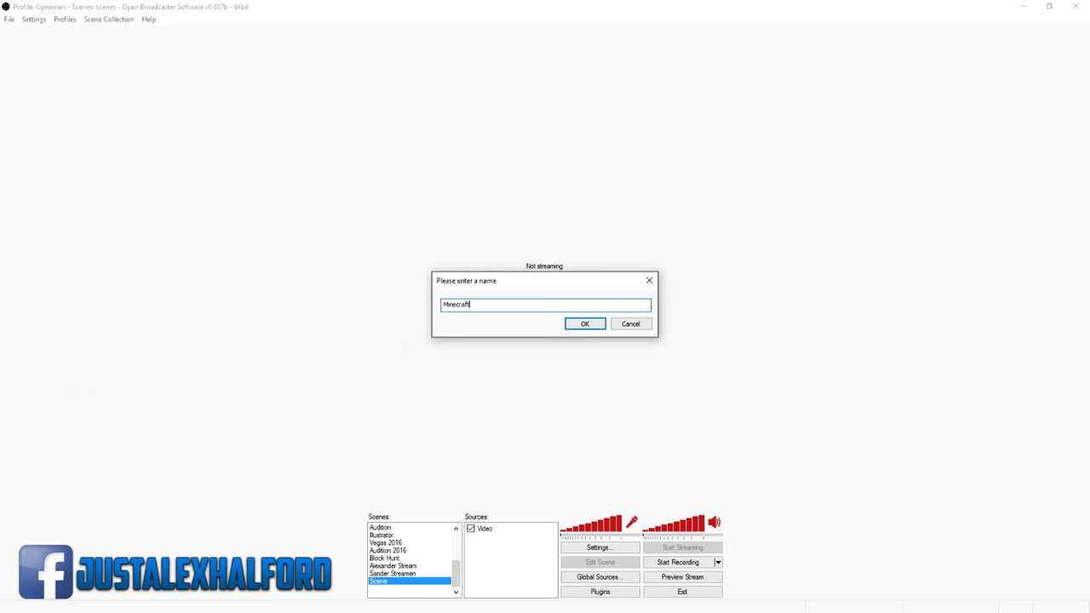
key(Return)
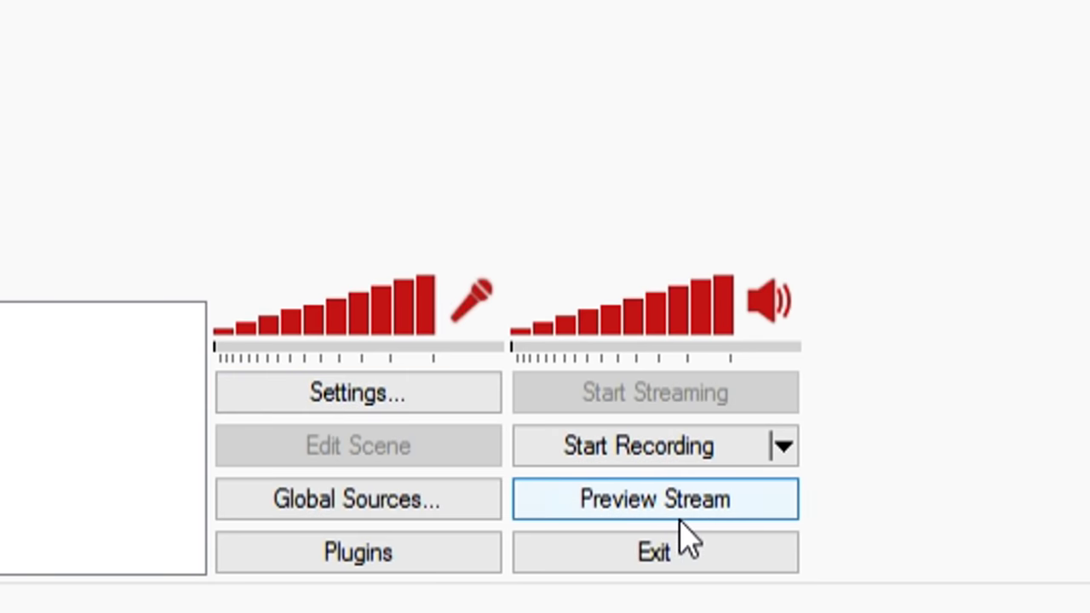
click(699, 581)
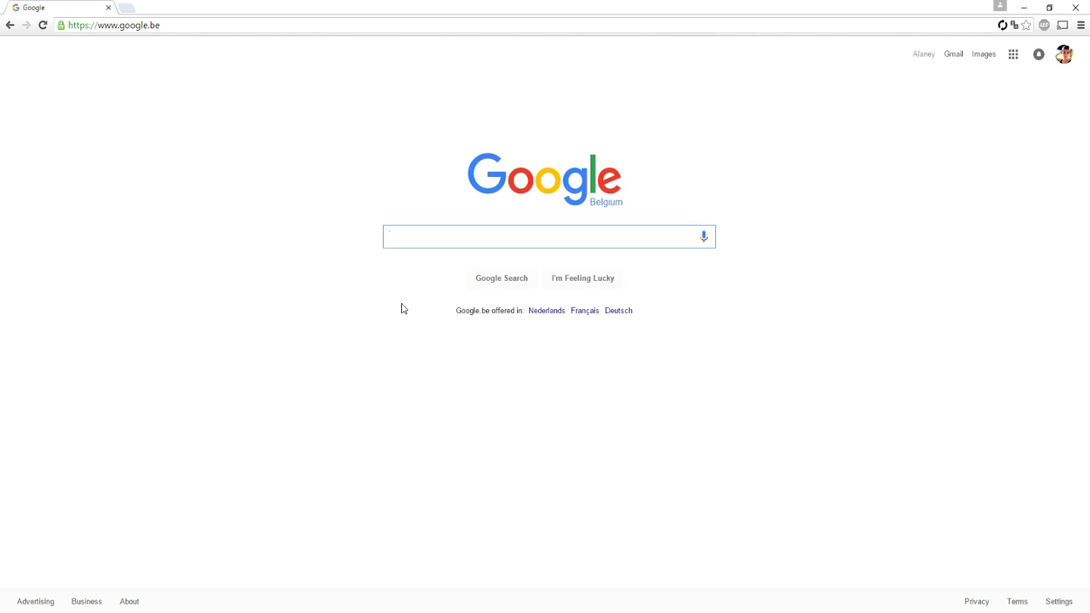
Search Google Images for 'minecraft overlay'.
text(minecraft o)
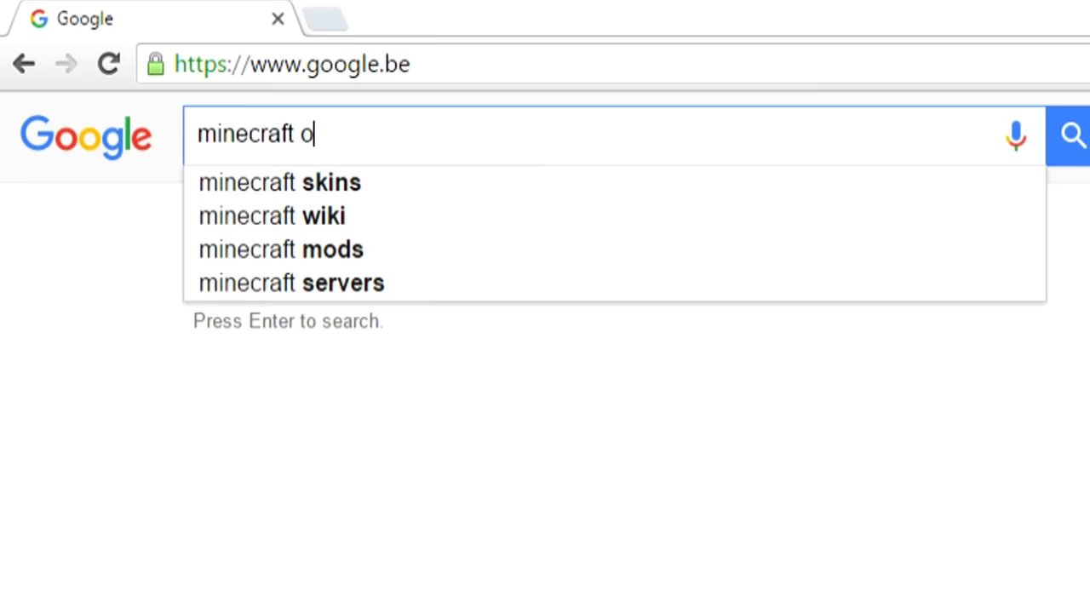
text(verlay)
key(Return)
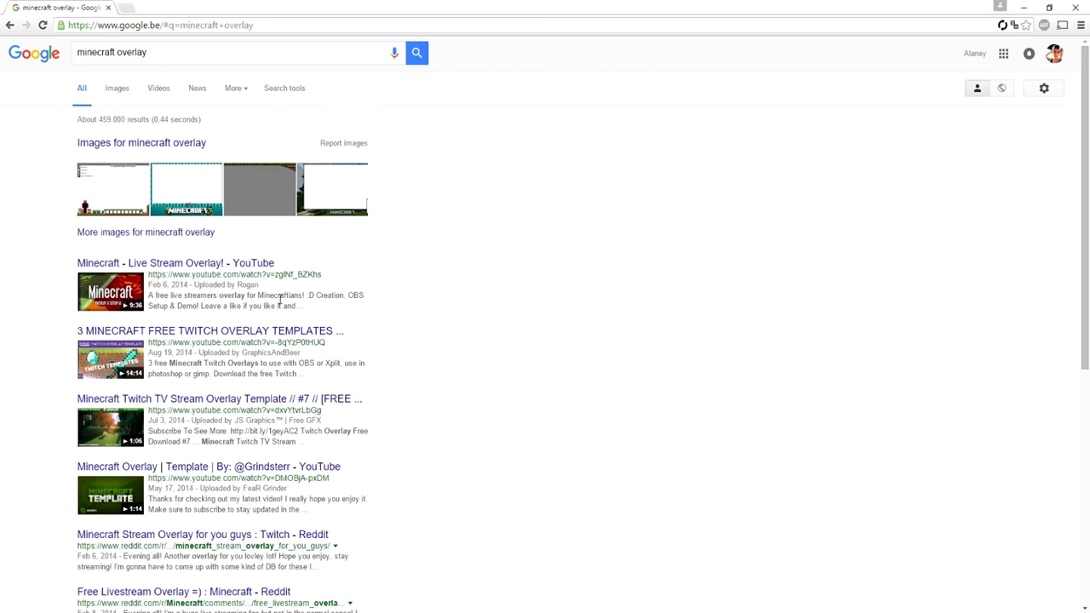
click(110, 91)
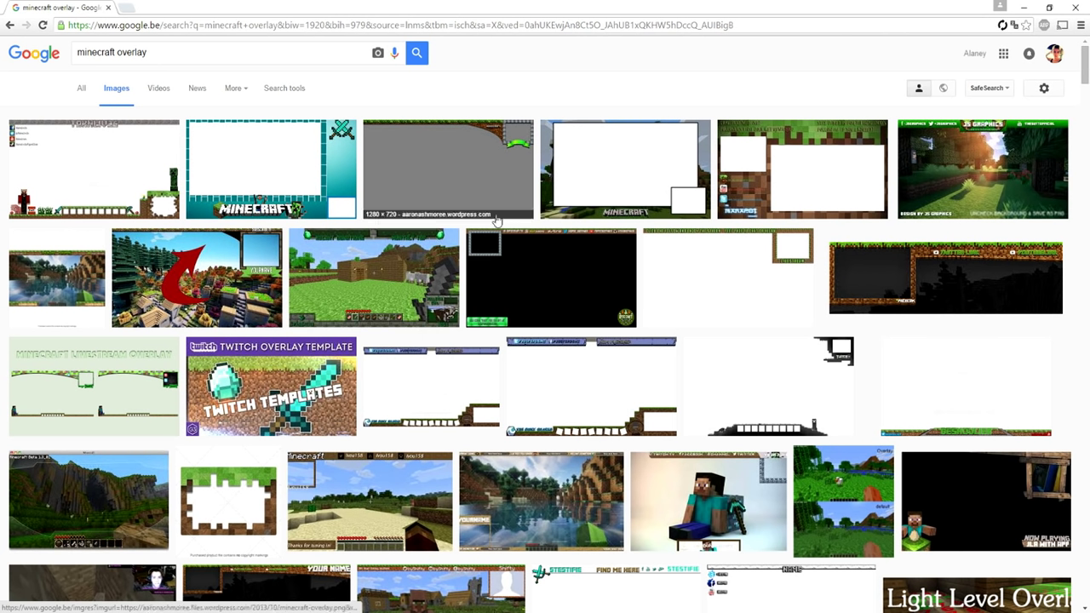
Browse the overlay previews and settle on the WhammoDesigns overlay with the corner webcam box.
click(288, 168)
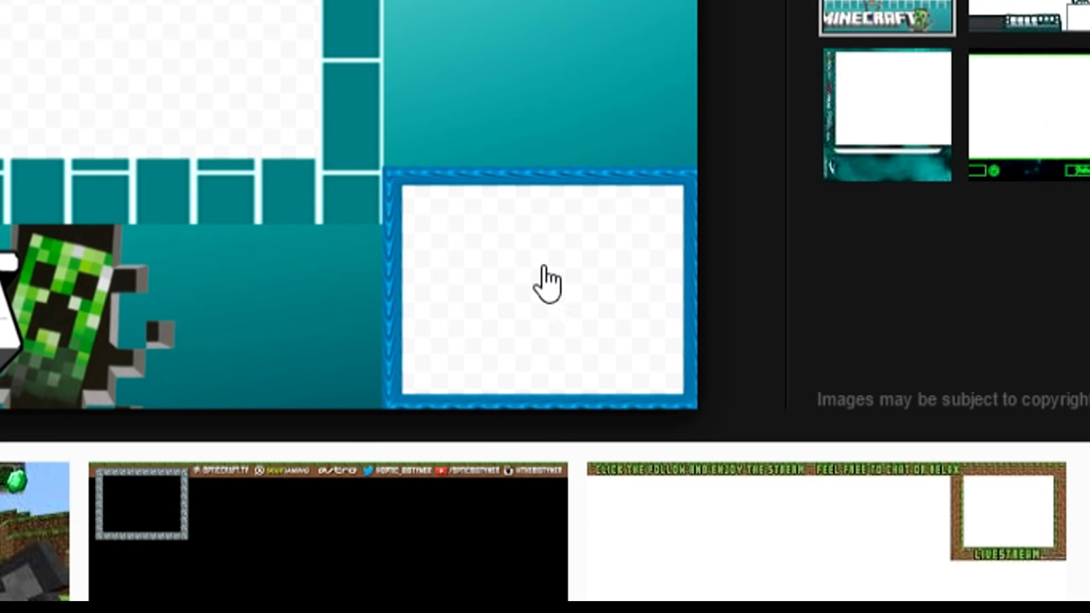
scroll(566, 390, up, 1)
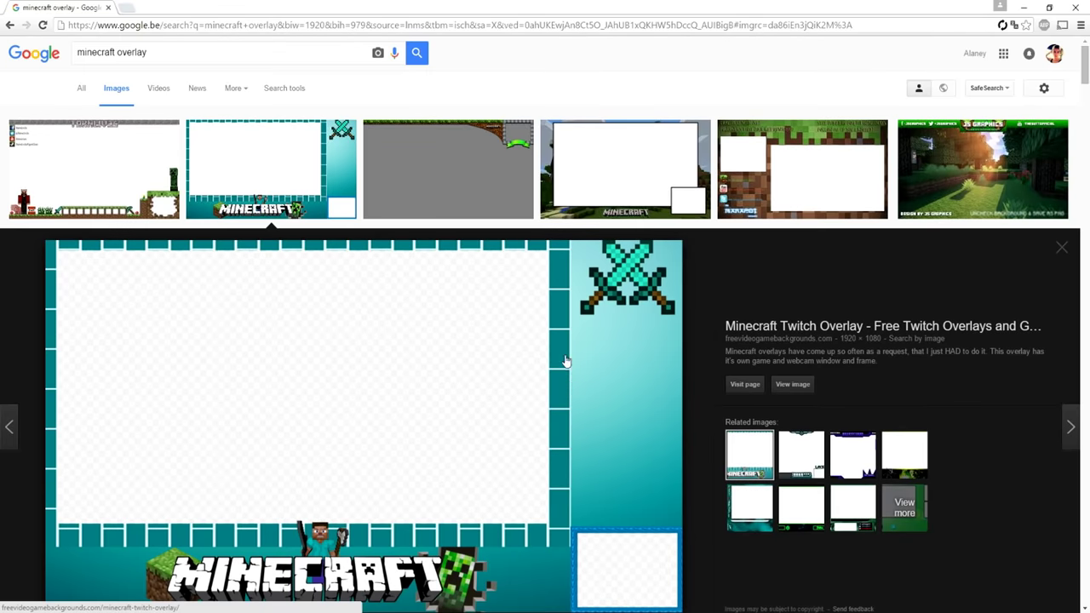
click(516, 180)
click(594, 114)
click(477, 114)
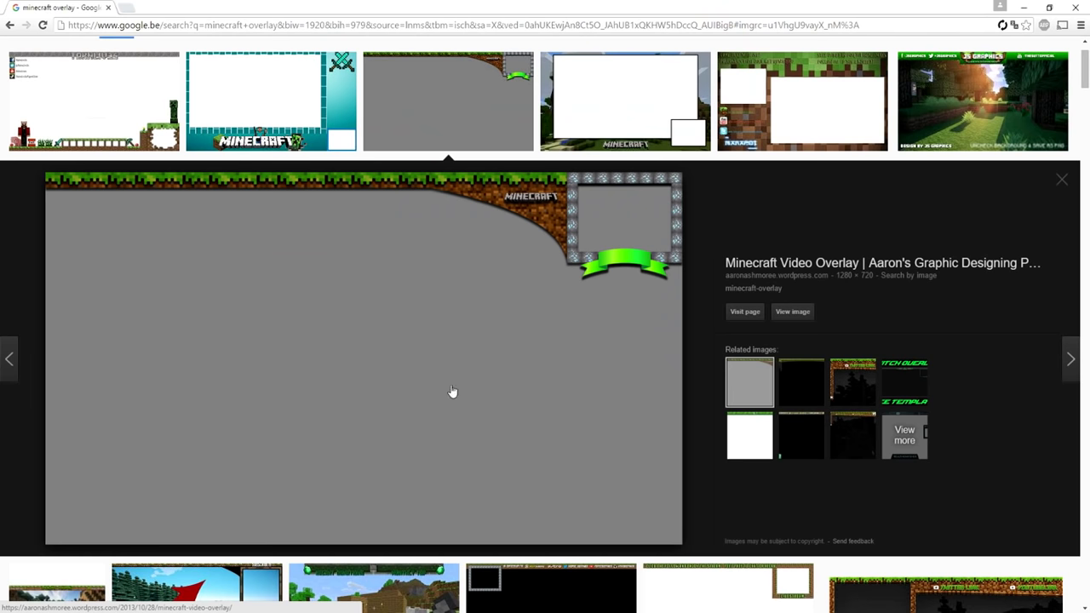
click(587, 119)
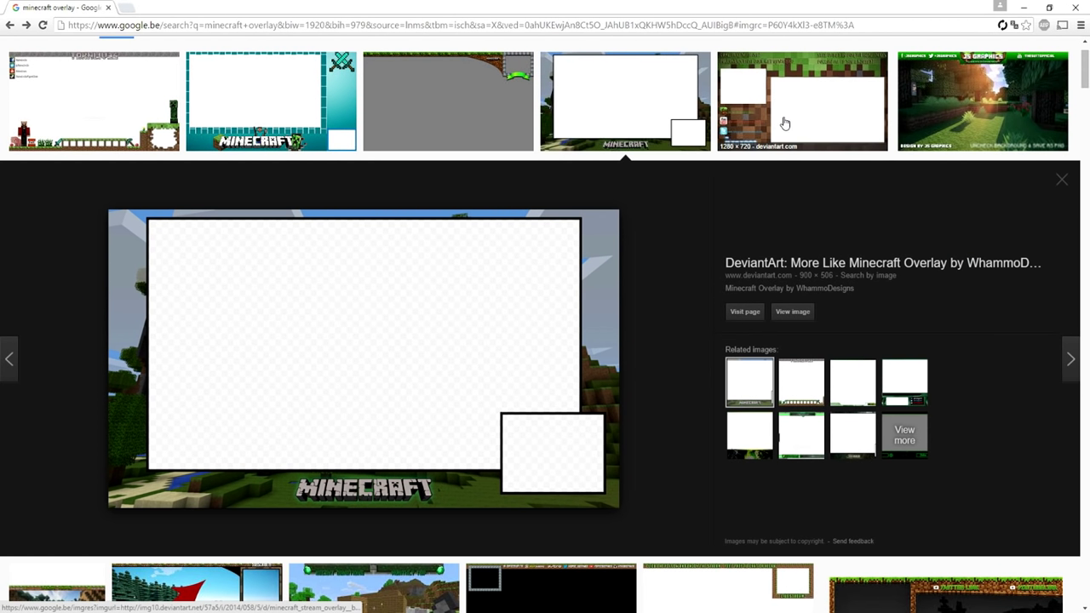
click(784, 122)
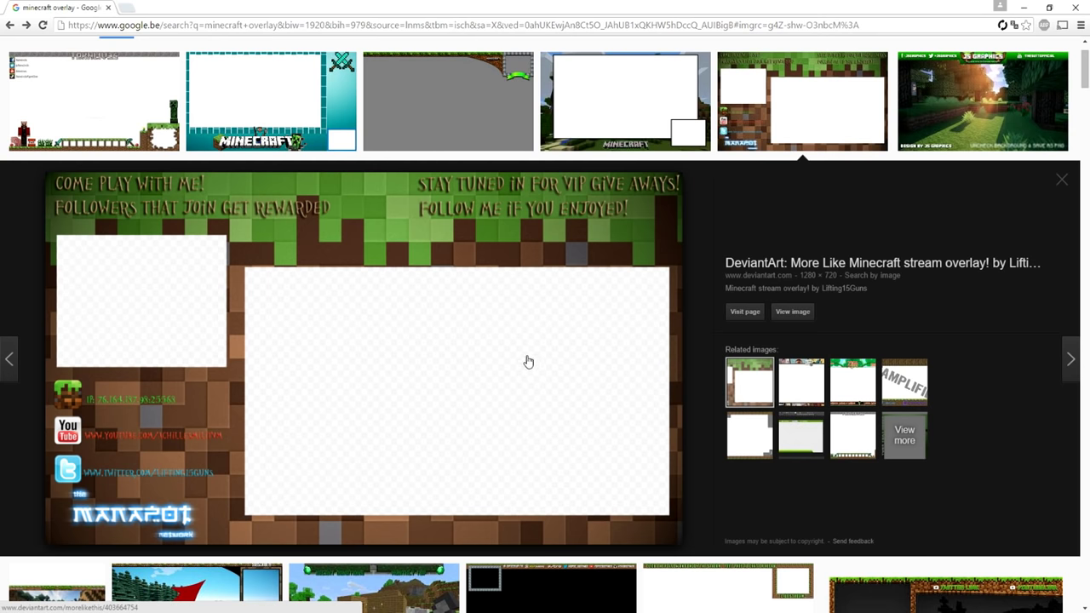
key(Left)
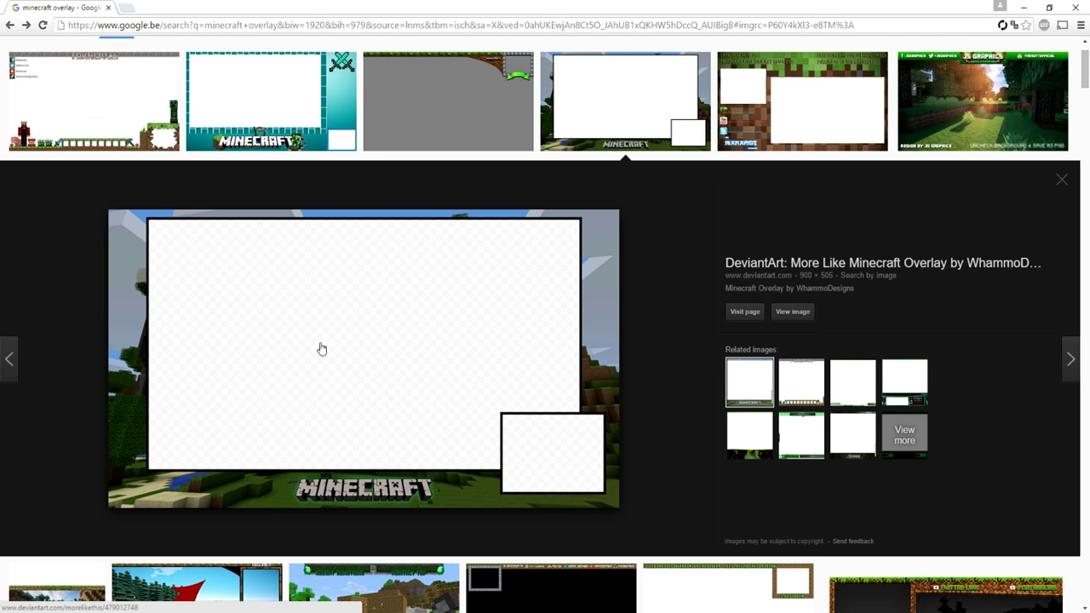
Save the WhammoDesigns overlay image as minecraft_overlay_by_whammoftw-d7x6wlo.png.
right_click(398, 296)
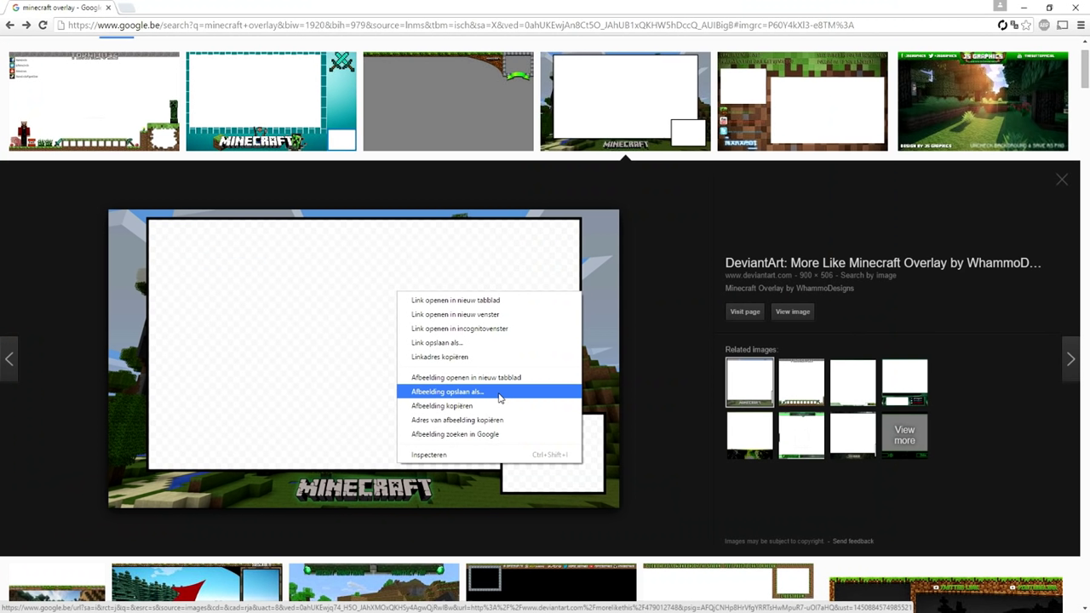
click(448, 392)
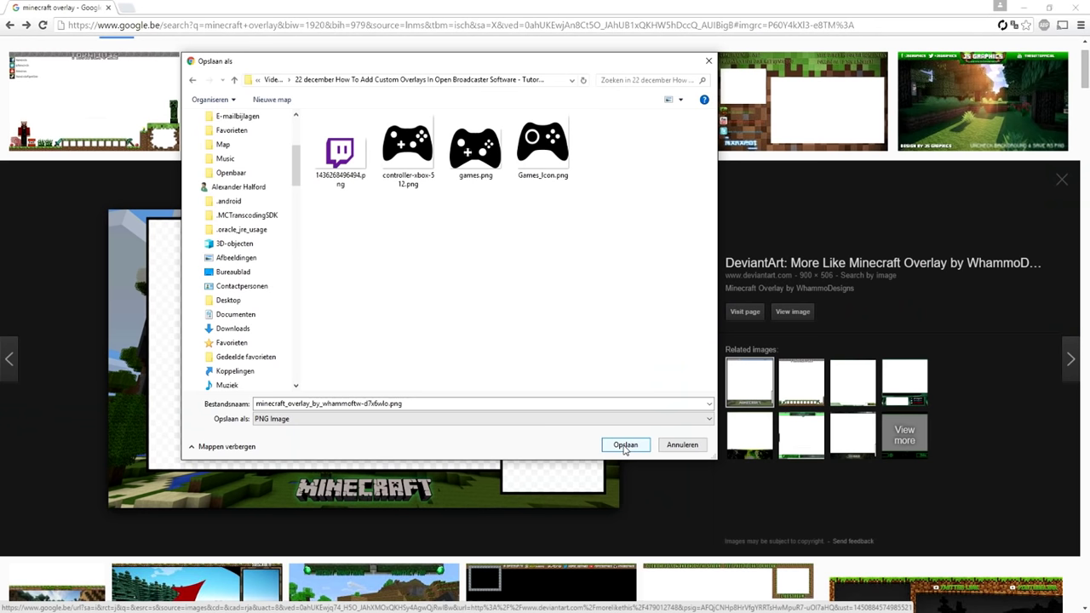
click(625, 444)
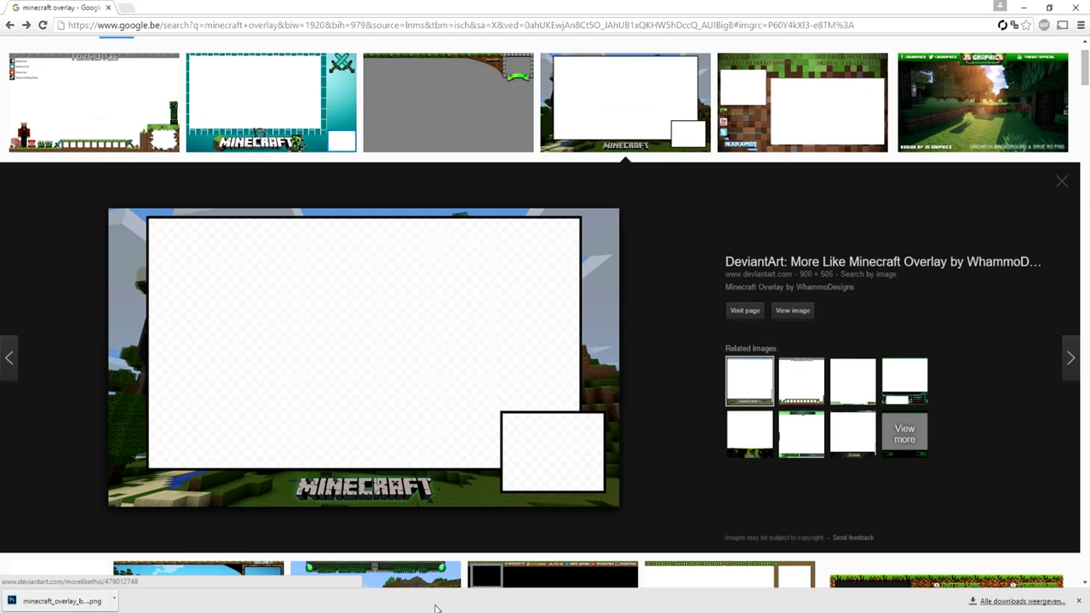
Return to OBS and bring up the Sources context menu.
mouse_move(436, 608)
click(494, 537)
right_click(502, 539)
mouse_move(507, 544)
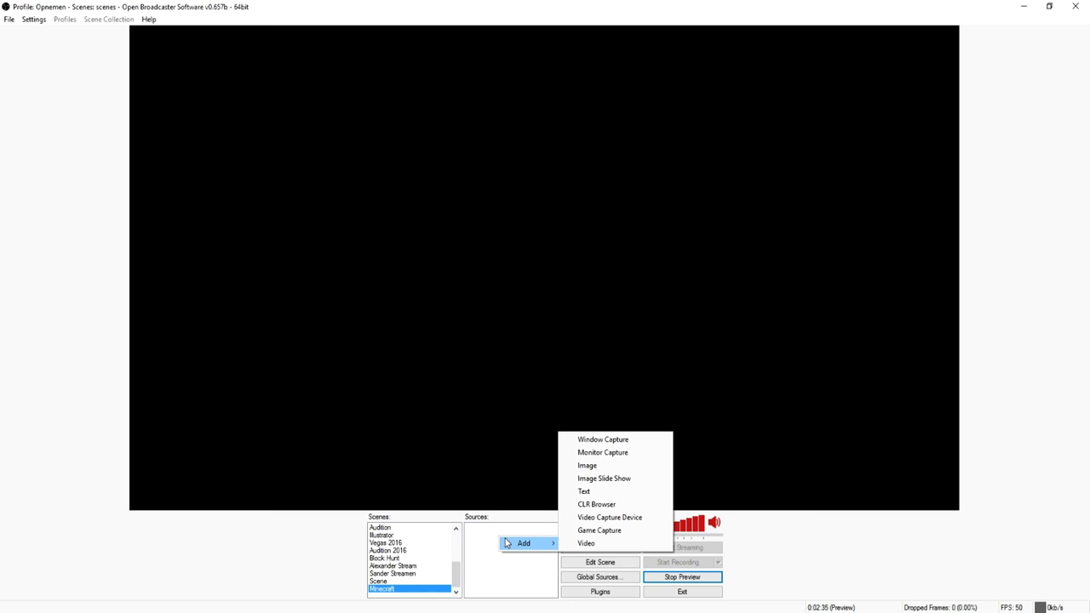
Add a Game Capture source named Game to the Minecraft scene.
click(526, 570)
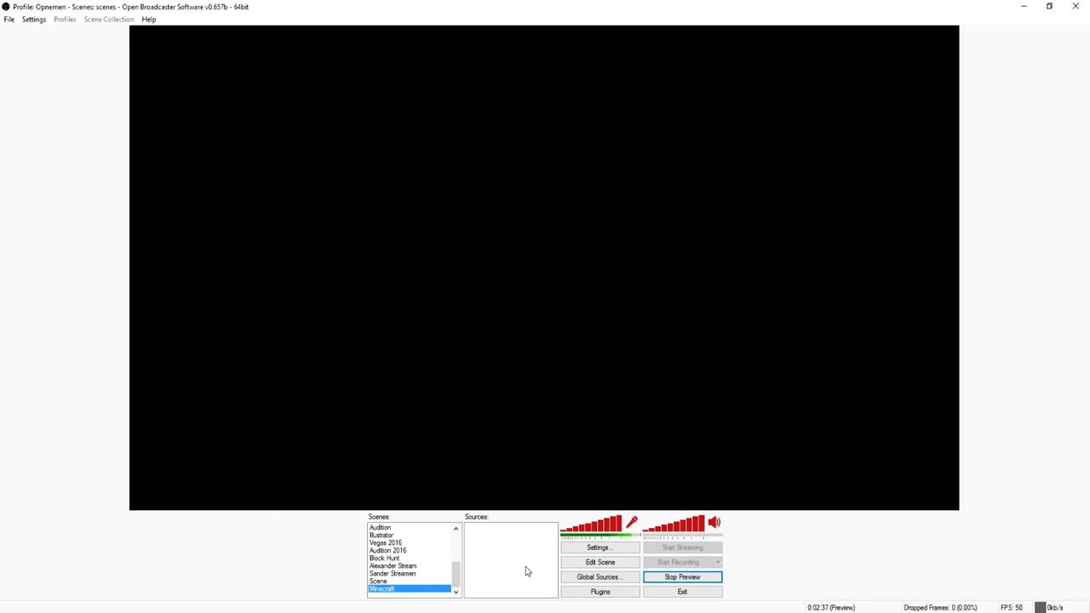
right_click(520, 547)
mouse_move(535, 551)
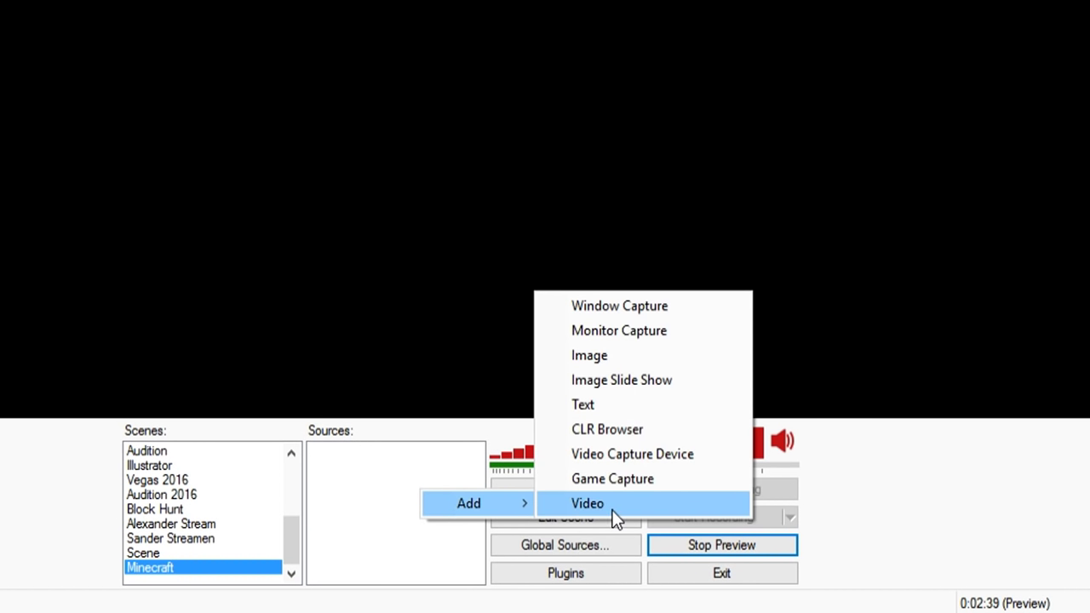
click(614, 479)
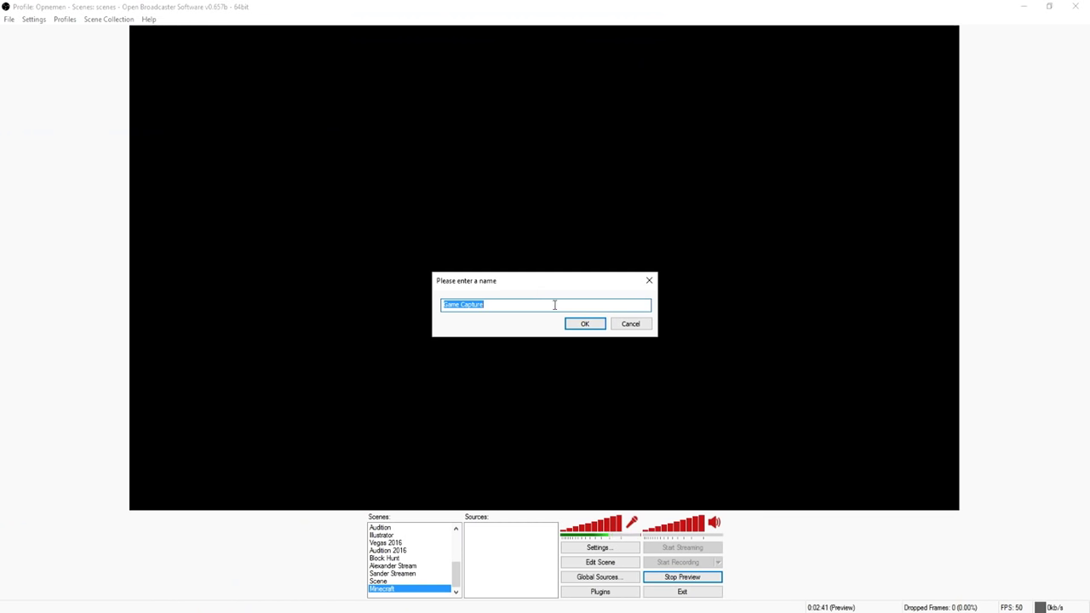
text(Game)
key(Return)
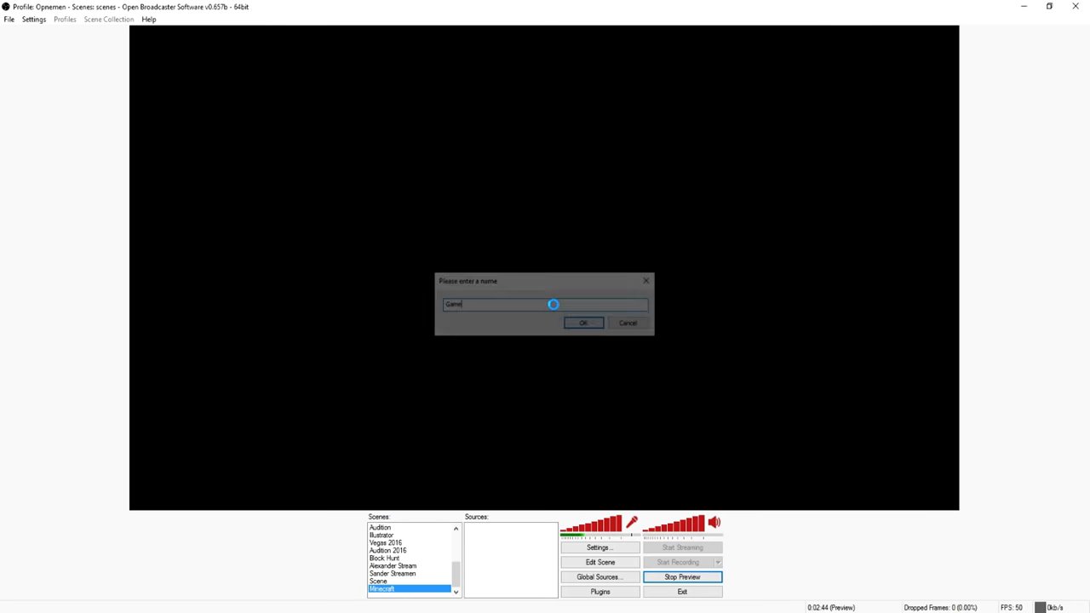
drag(234, 38, 443, 80)
click(426, 110)
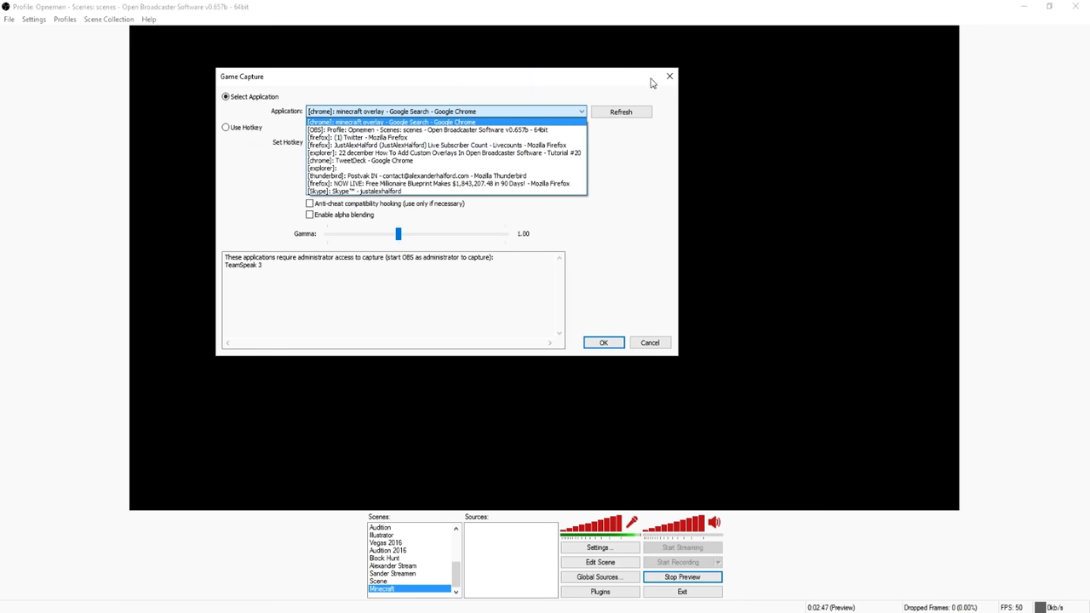
click(831, 78)
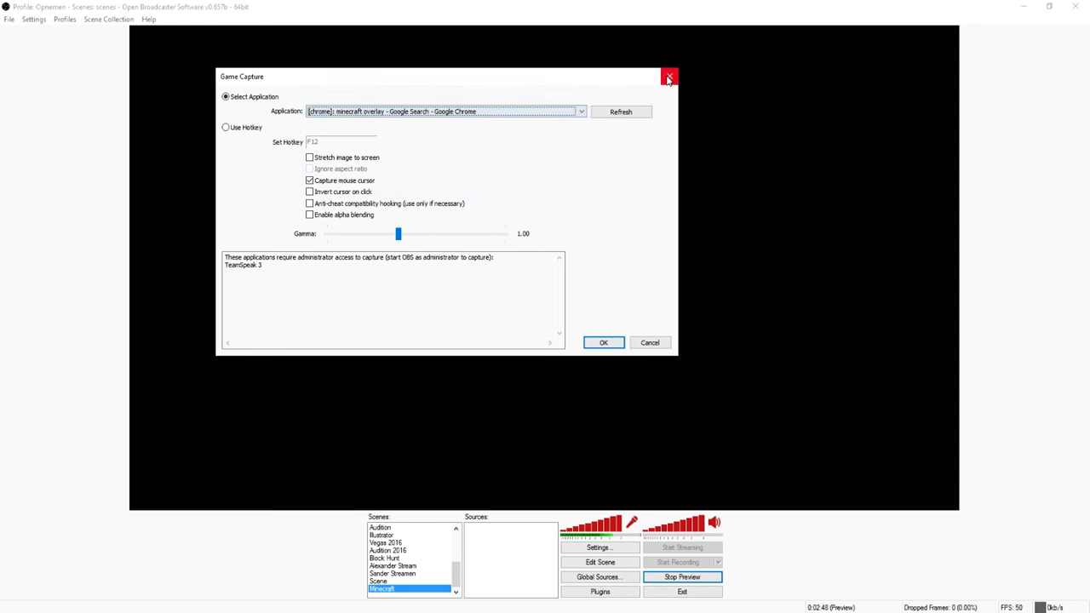
click(831, 77)
Start adding an image source and browse for its picture file.
right_click(504, 537)
mouse_move(517, 550)
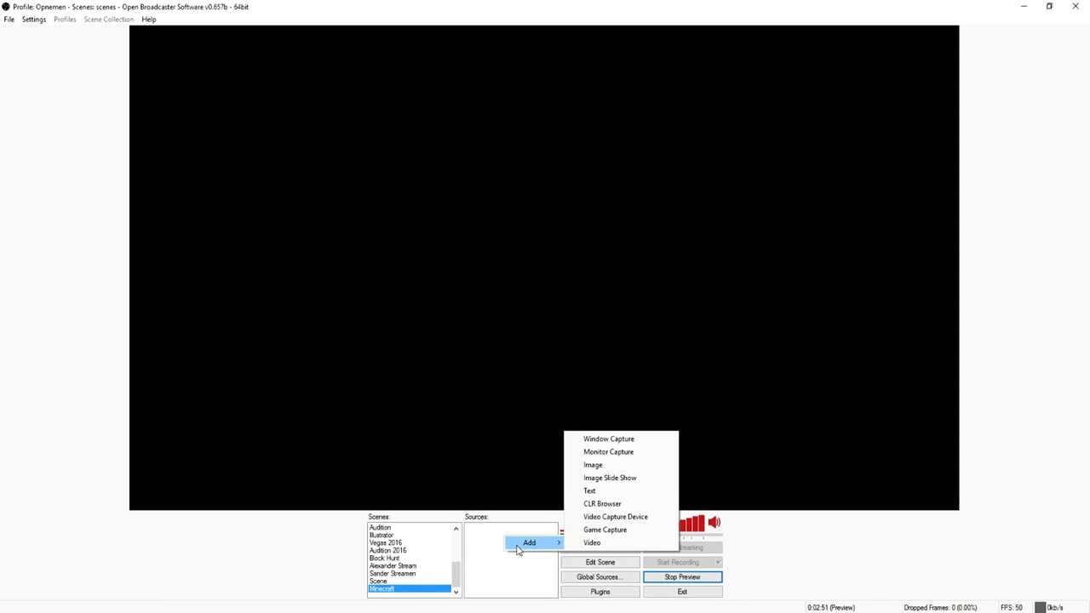
click(597, 465)
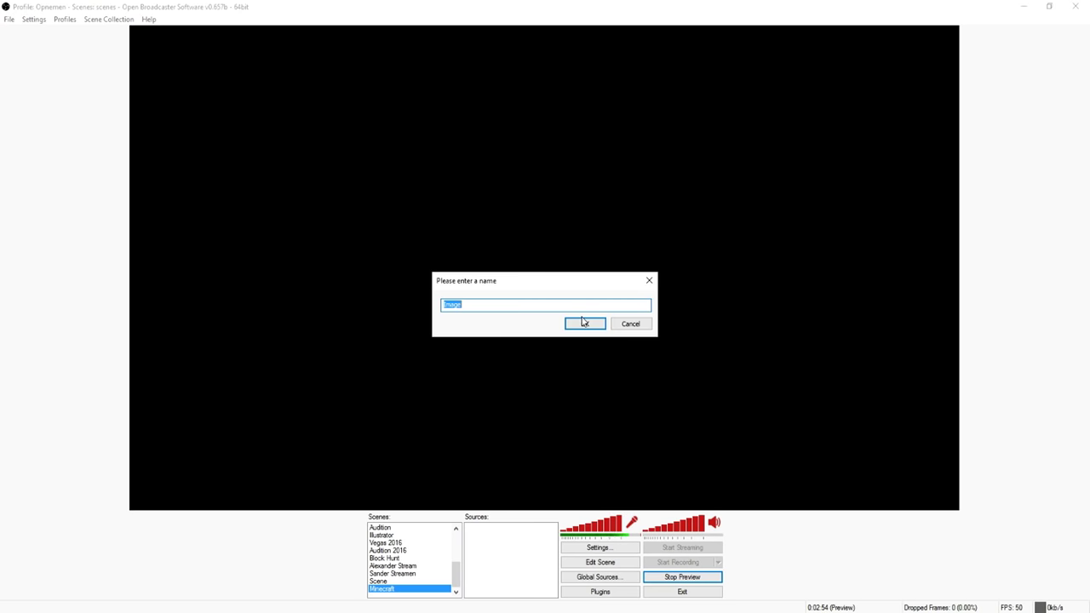
text(G)
click(583, 323)
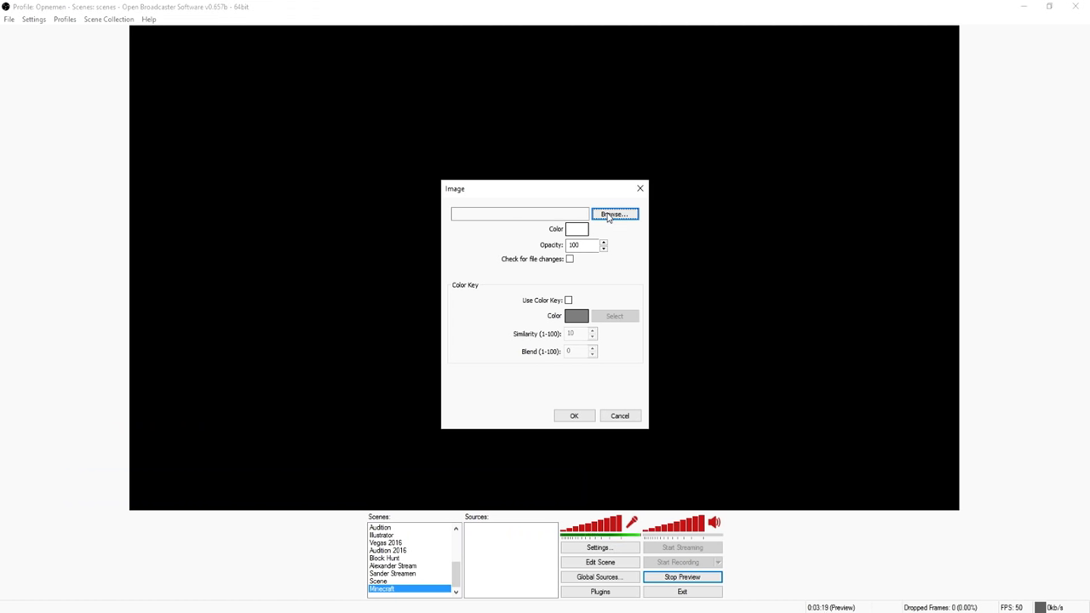
click(608, 217)
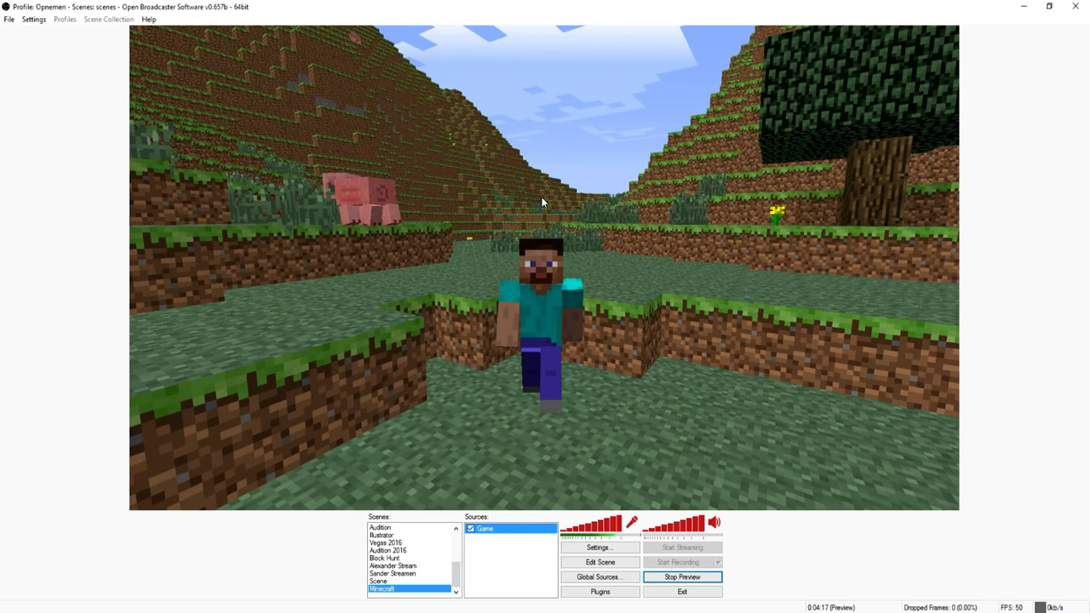
Add an image source named Overlay to the scene.
click(493, 531)
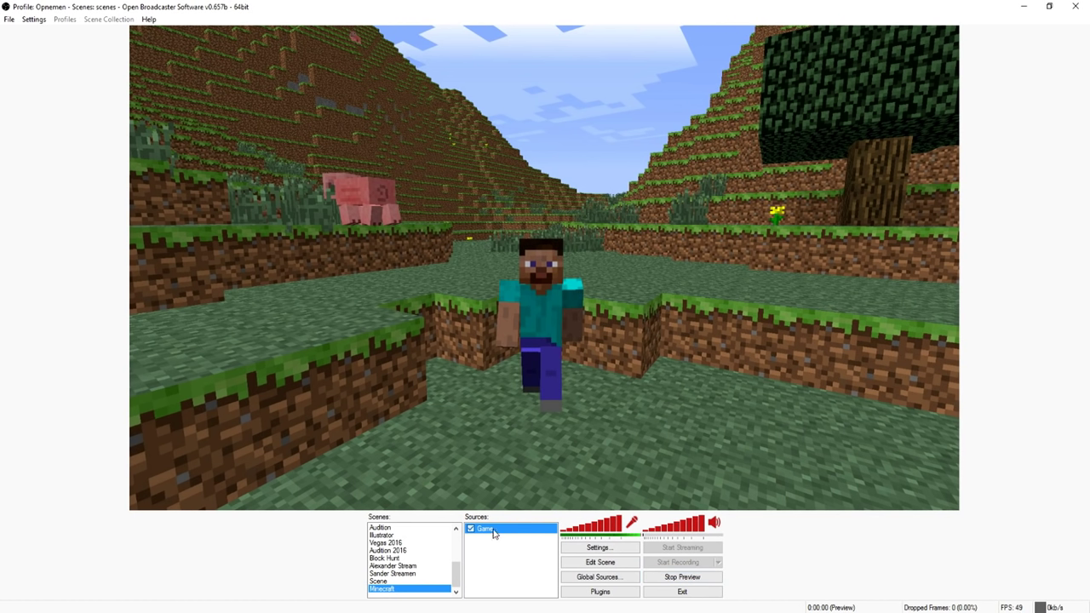
click(506, 554)
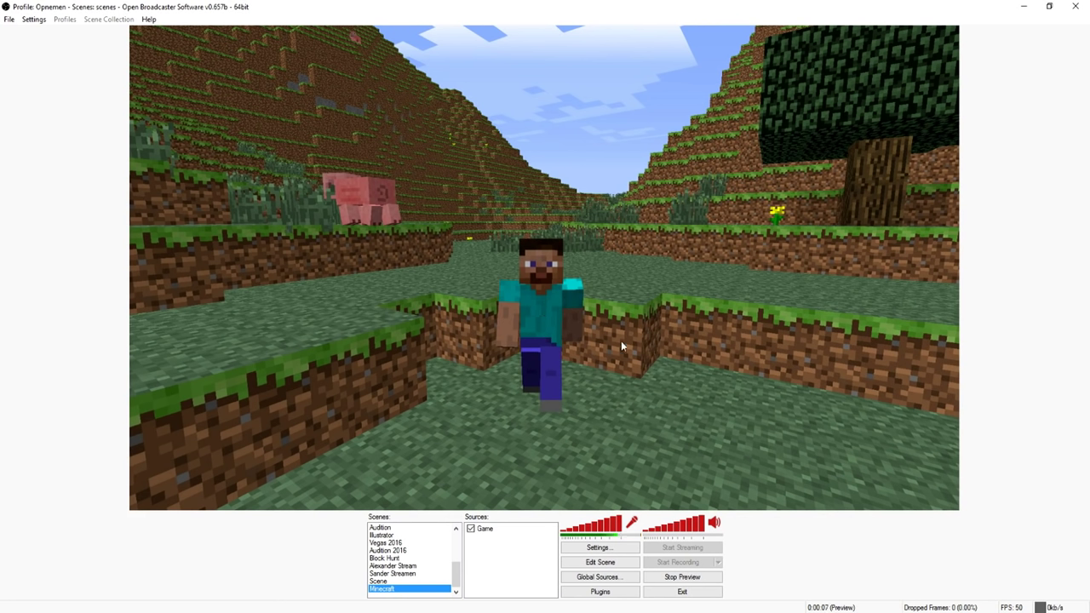
right_click(491, 543)
mouse_move(506, 551)
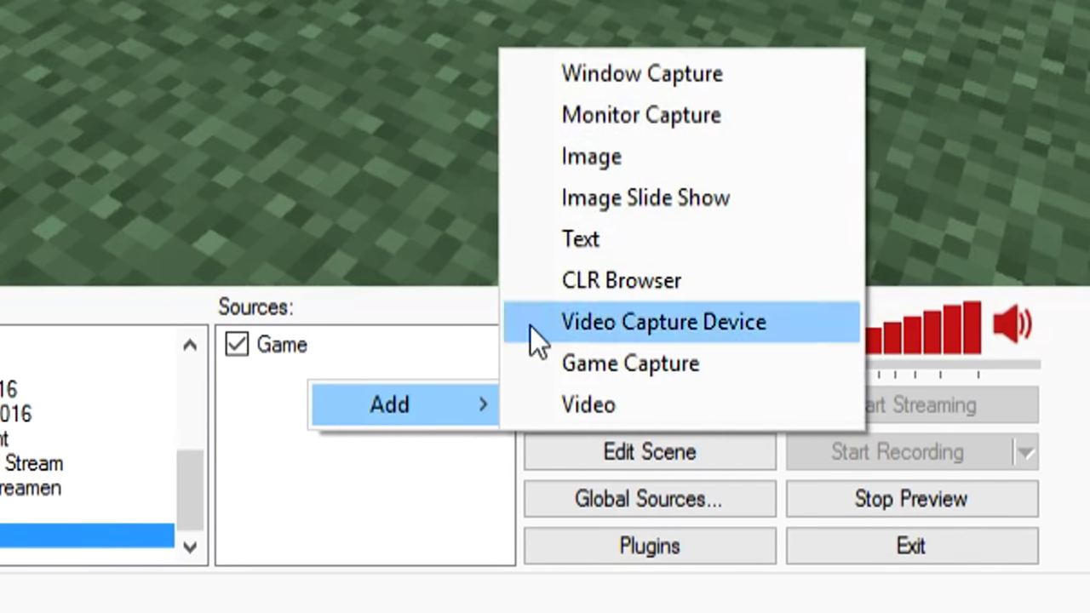
click(604, 485)
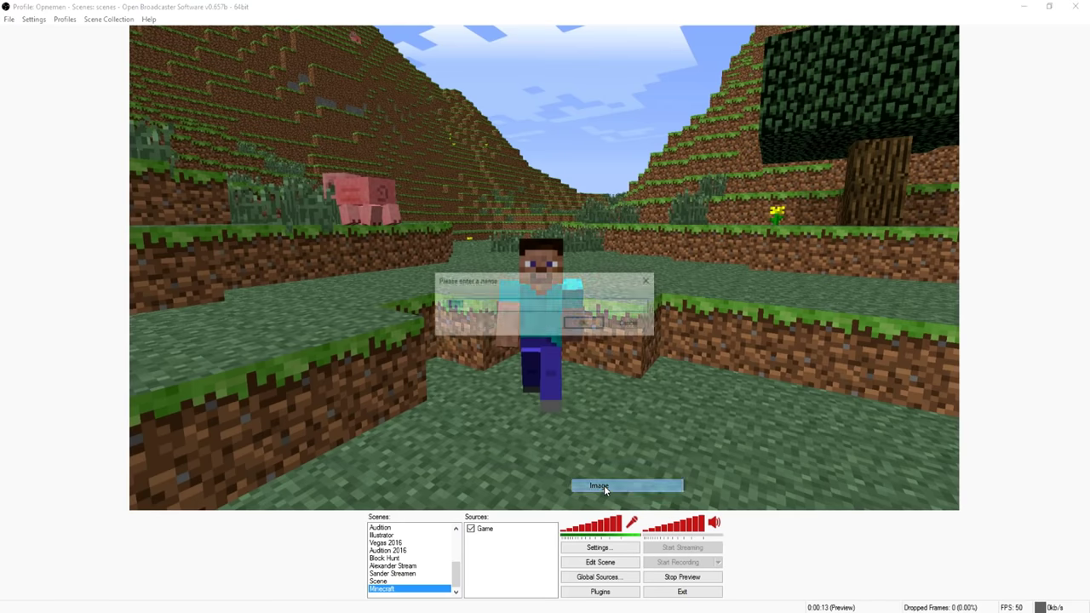
text(Overl)
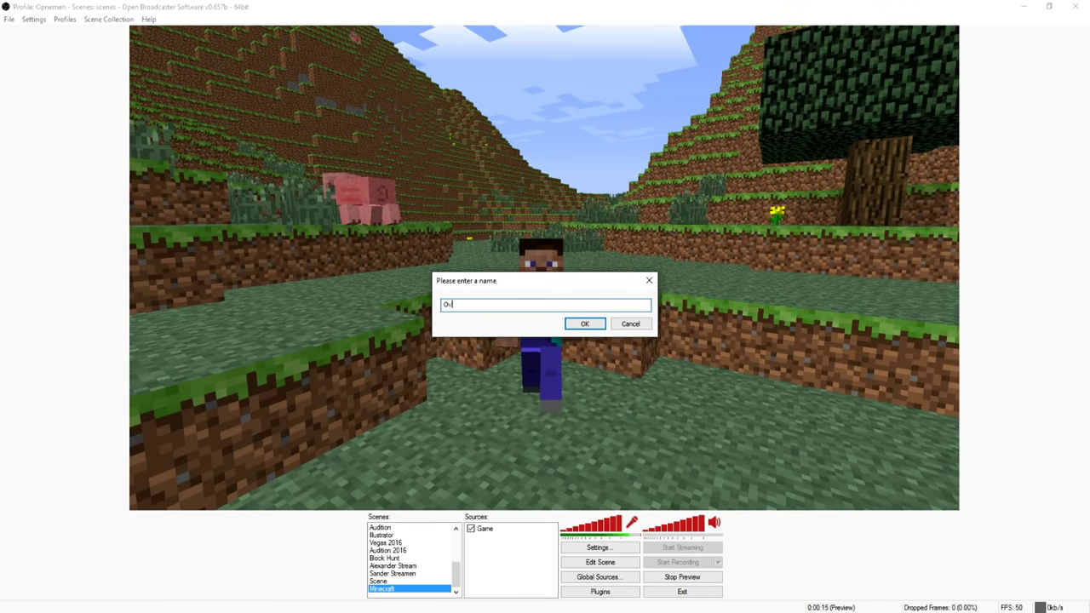
text(ay)
key(Return)
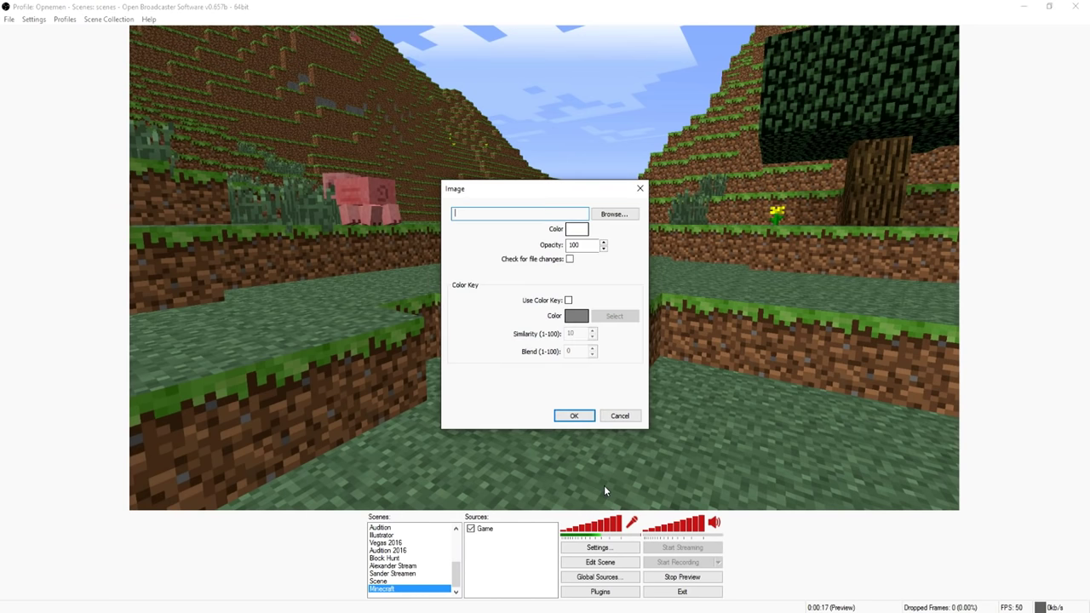
Load the minecraft overlay picture and stretch it across the whole canvas.
click(628, 217)
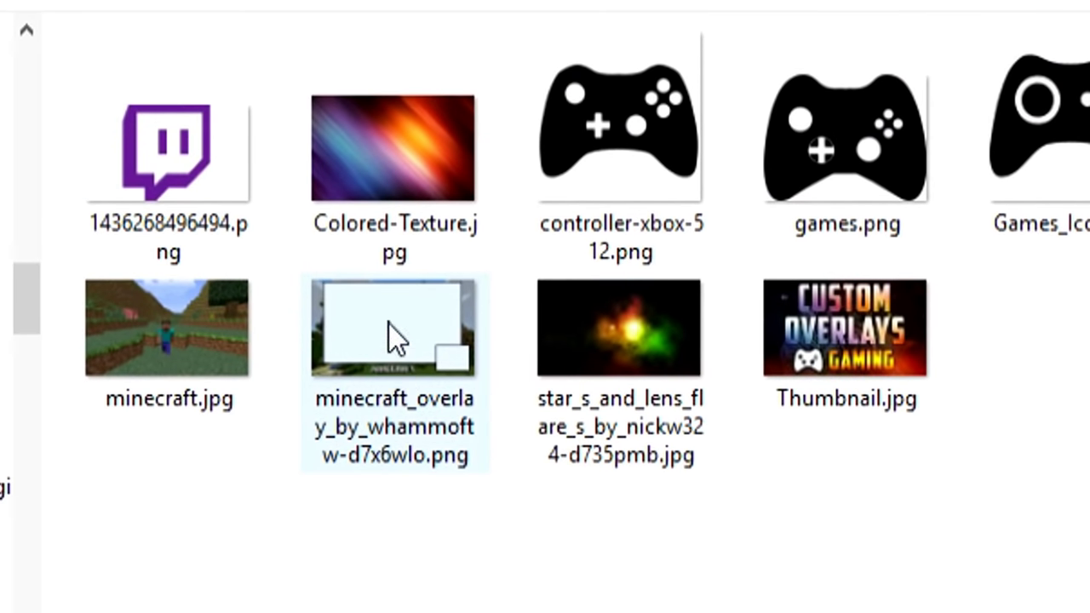
double_click(388, 323)
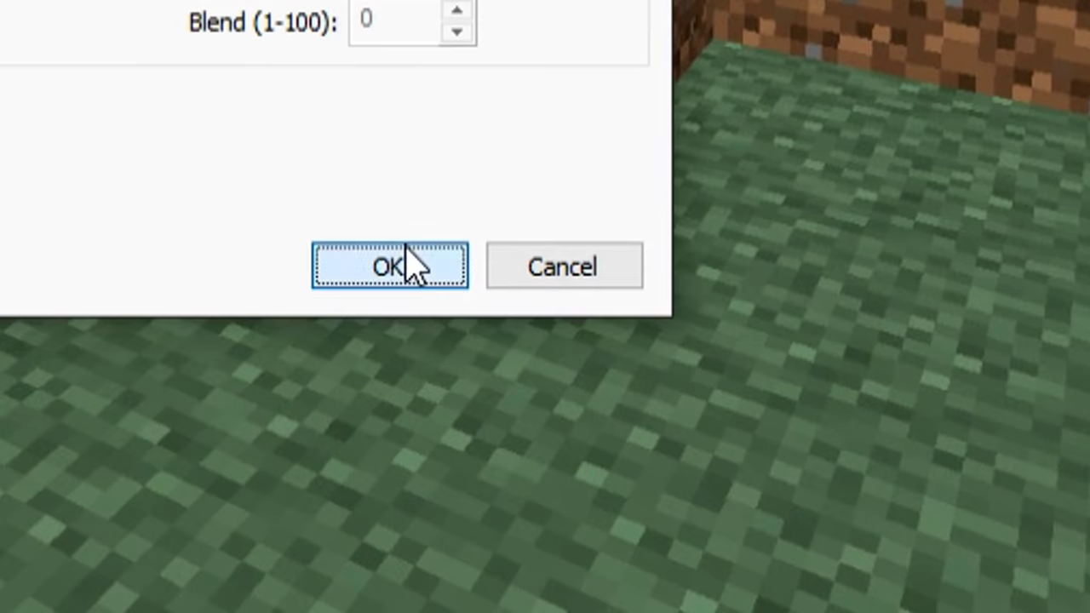
click(575, 414)
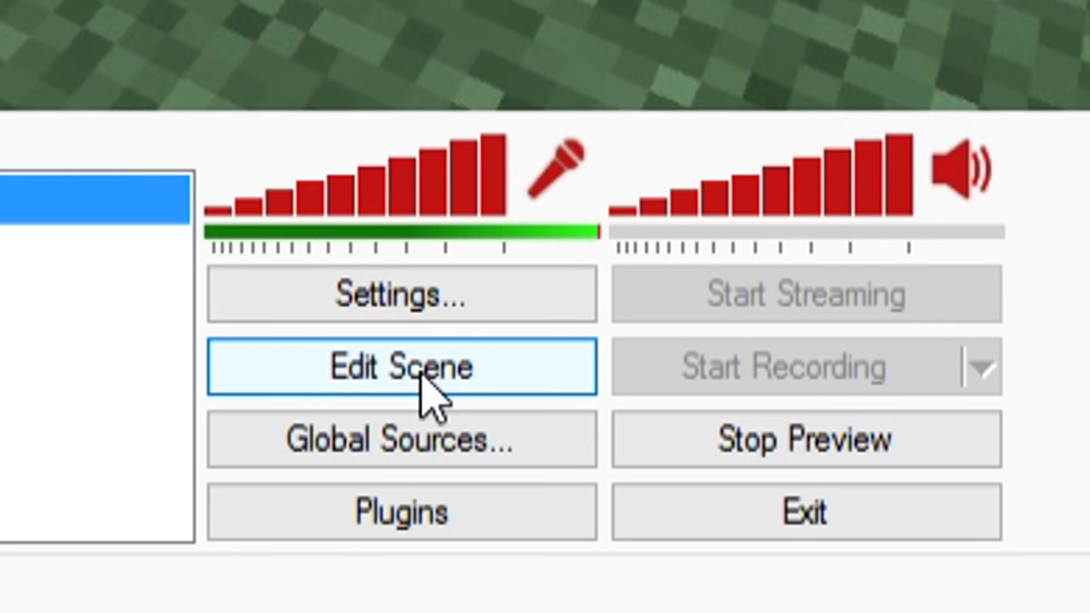
click(607, 568)
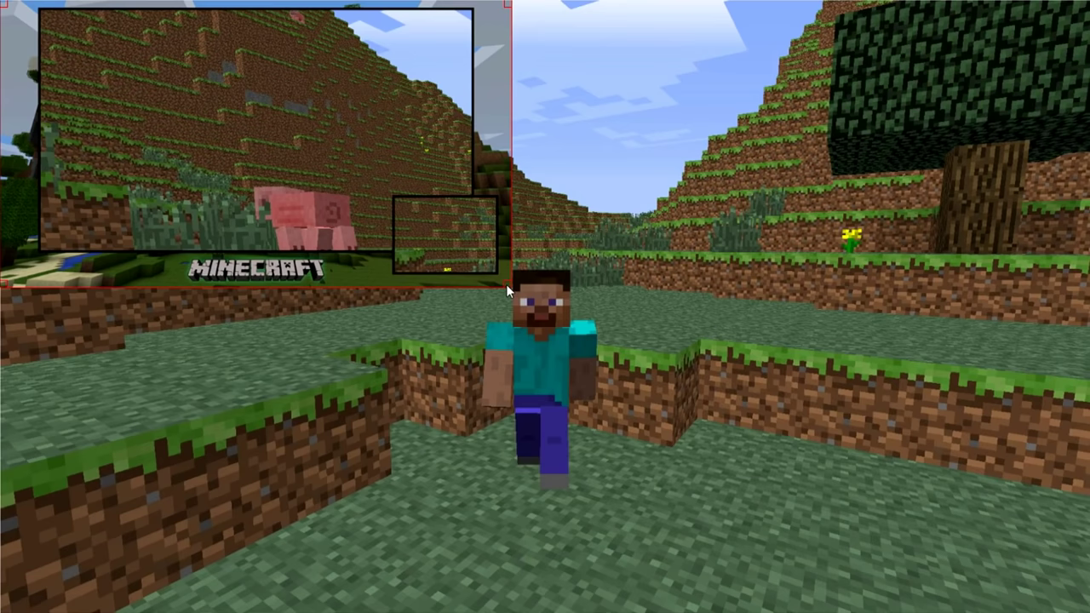
drag(506, 284, 1075, 603)
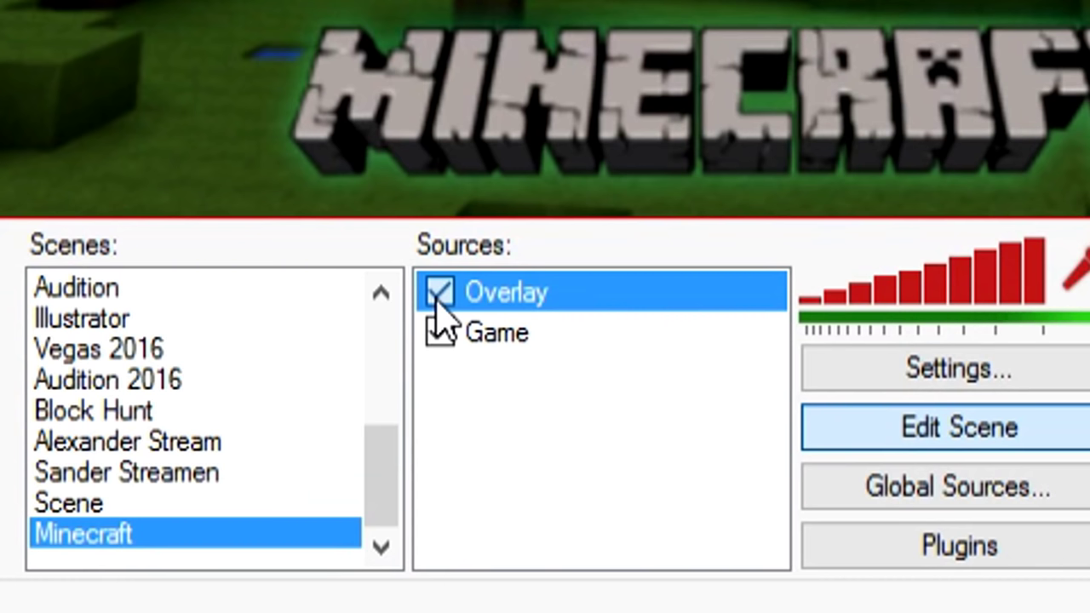
Hide the Overlay and shrink the Game capture toward the top-left.
click(471, 530)
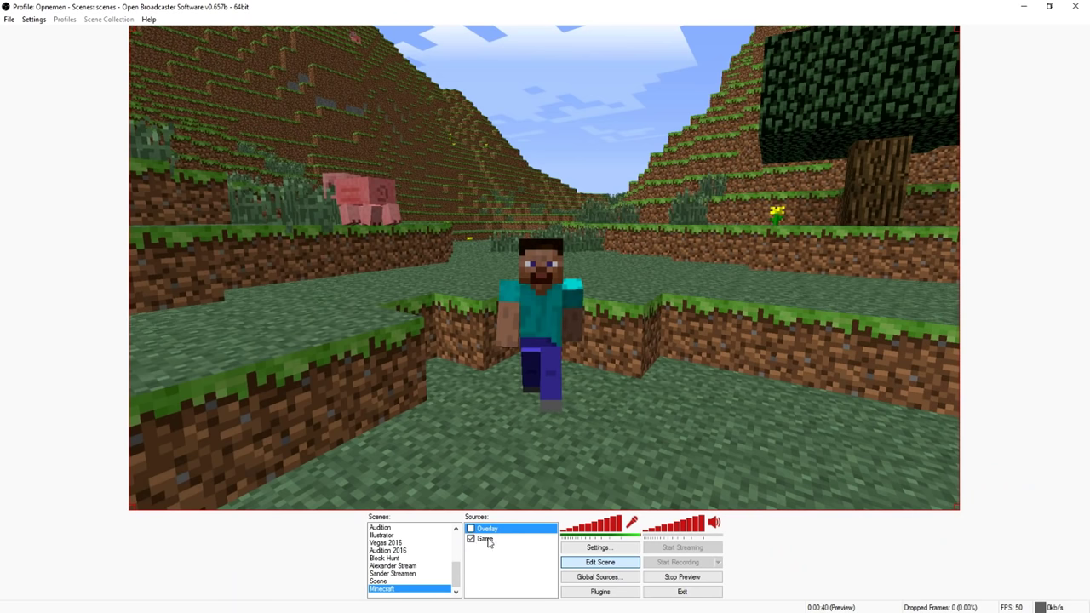
click(488, 540)
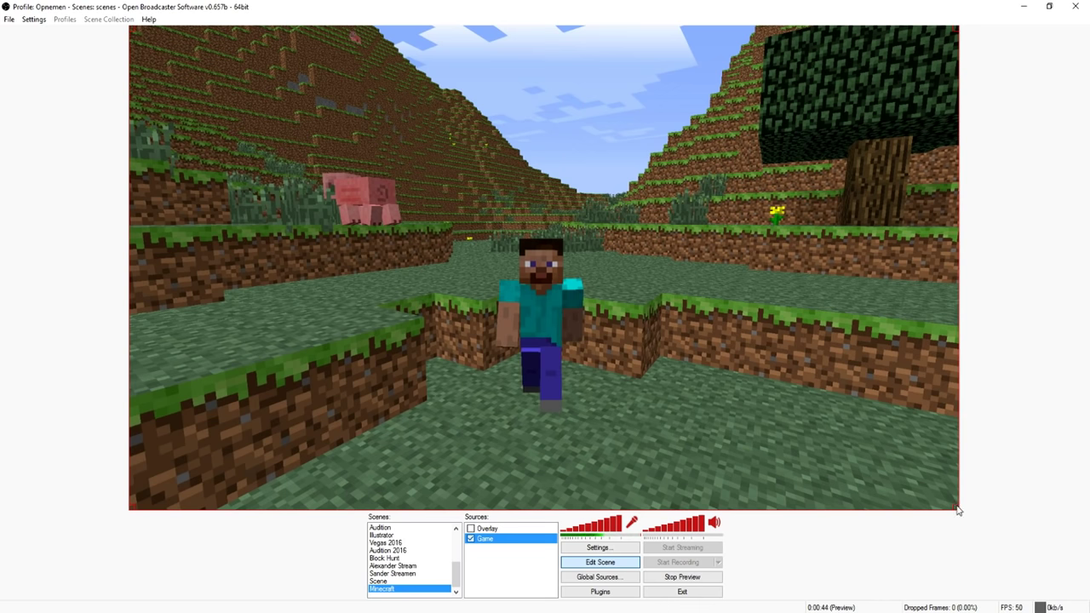
drag(957, 509, 491, 236)
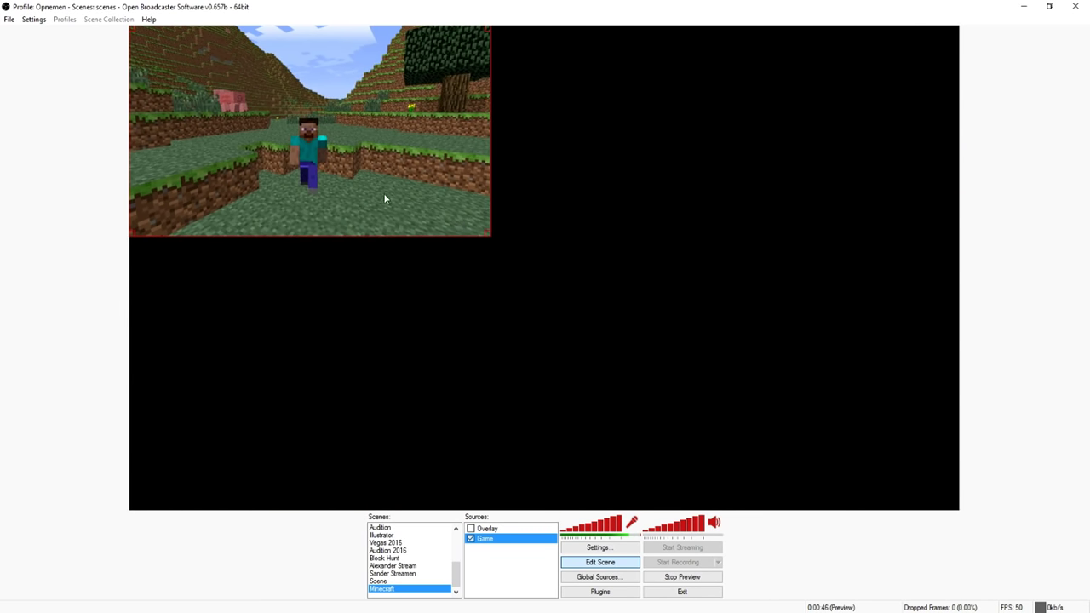
drag(385, 199, 443, 243)
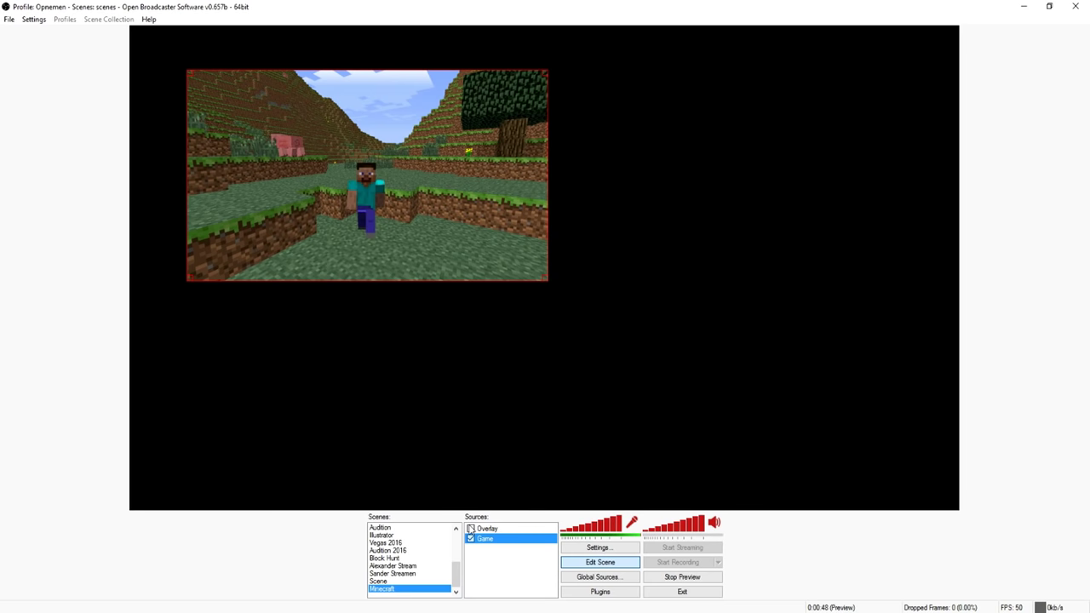
Show the Overlay again and enlarge the Game capture to fill its large frame.
click(470, 528)
click(374, 179)
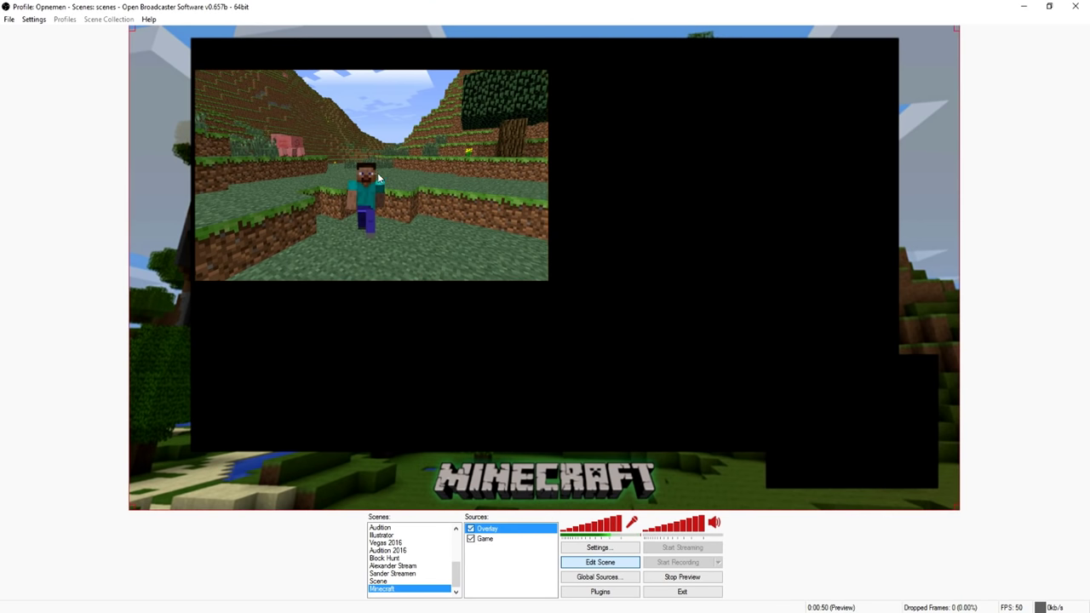
drag(374, 179, 322, 99)
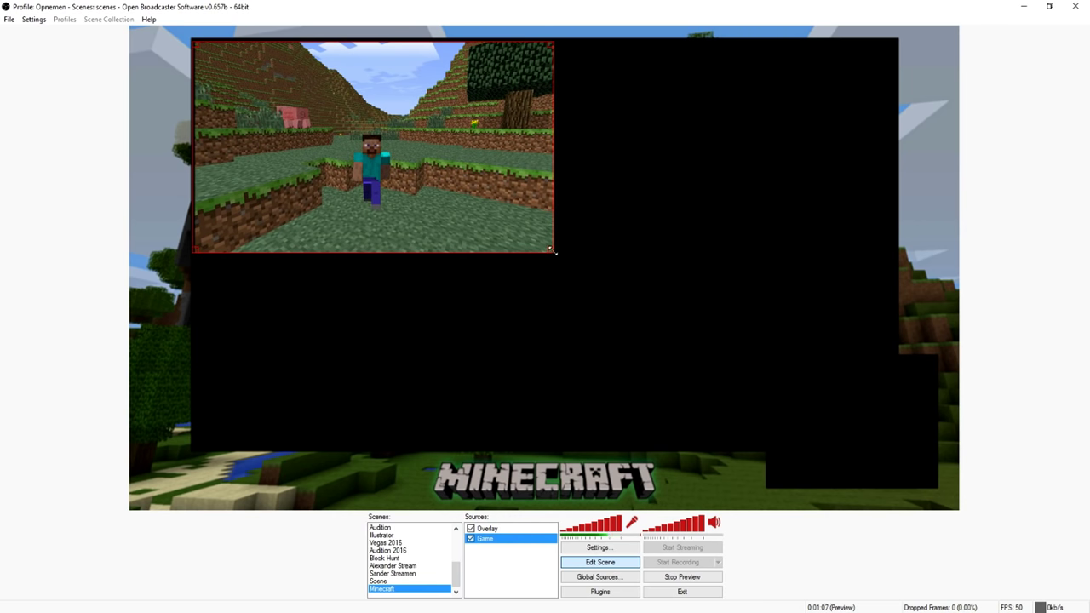
drag(555, 253, 893, 418)
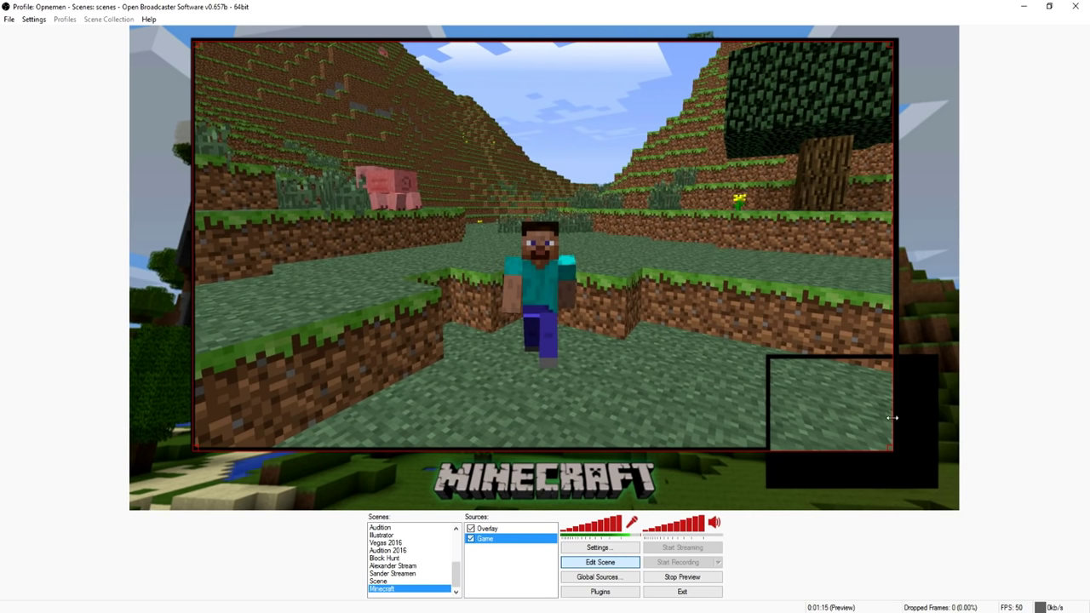
click(944, 263)
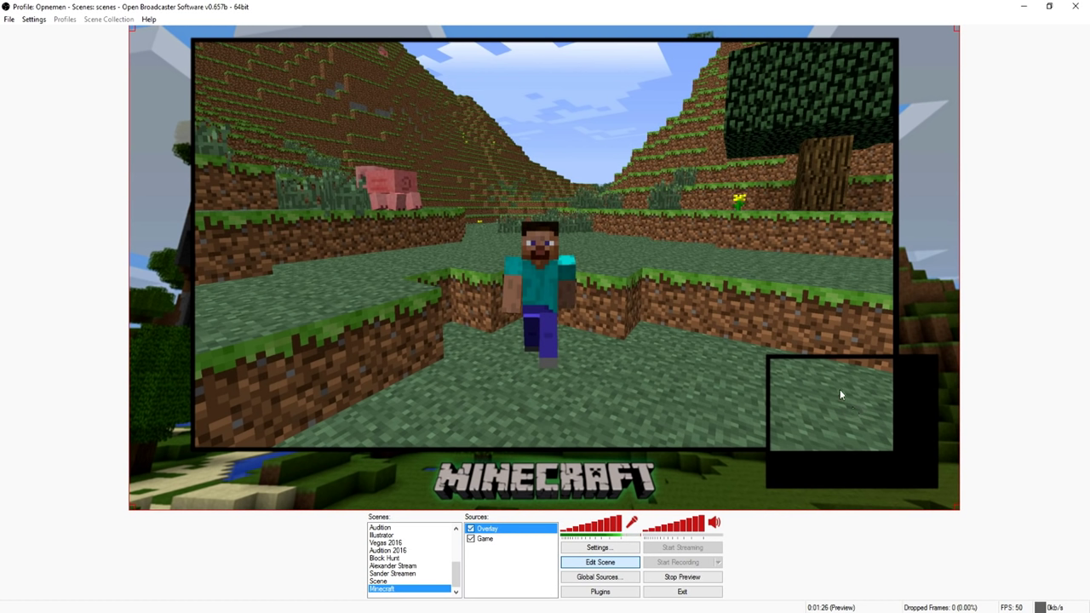
Add a Video Capture Device source named Facecam using the Logitech HD Pro Webcam C920.
right_click(498, 563)
mouse_move(510, 572)
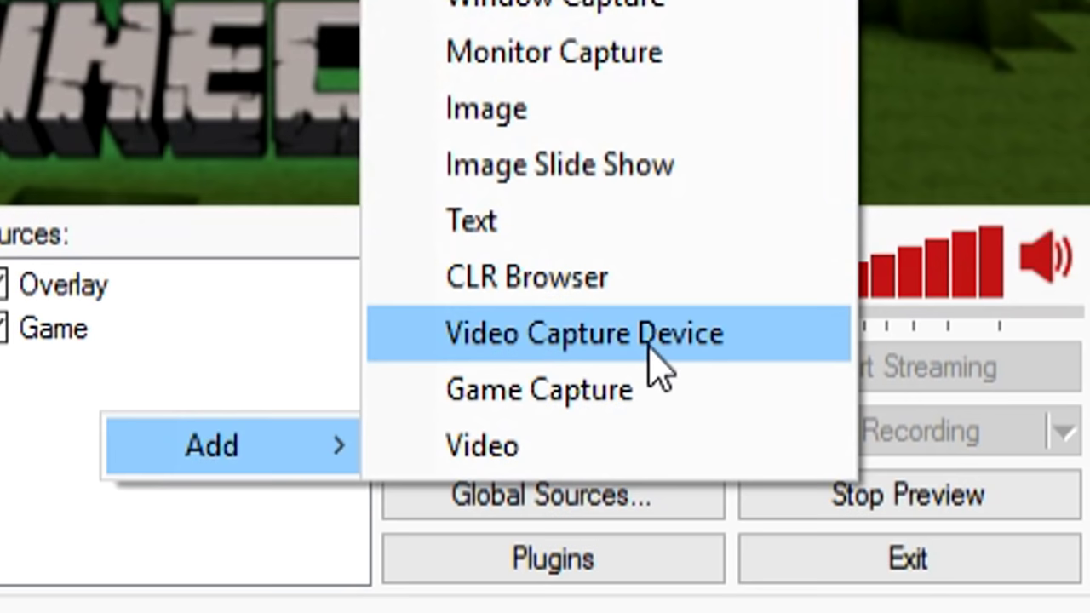
click(652, 345)
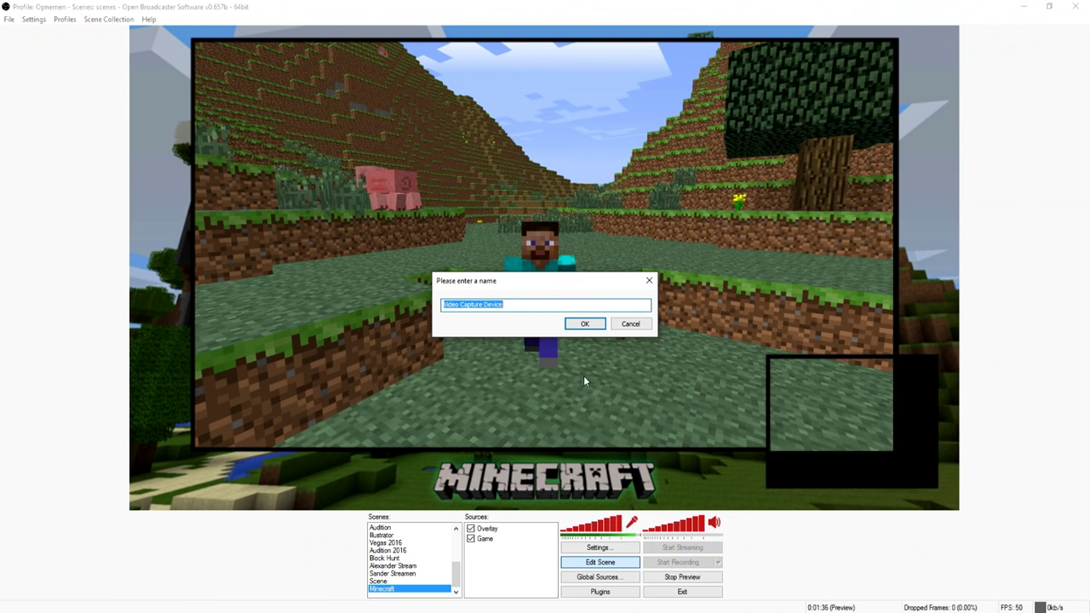
text(Facecam)
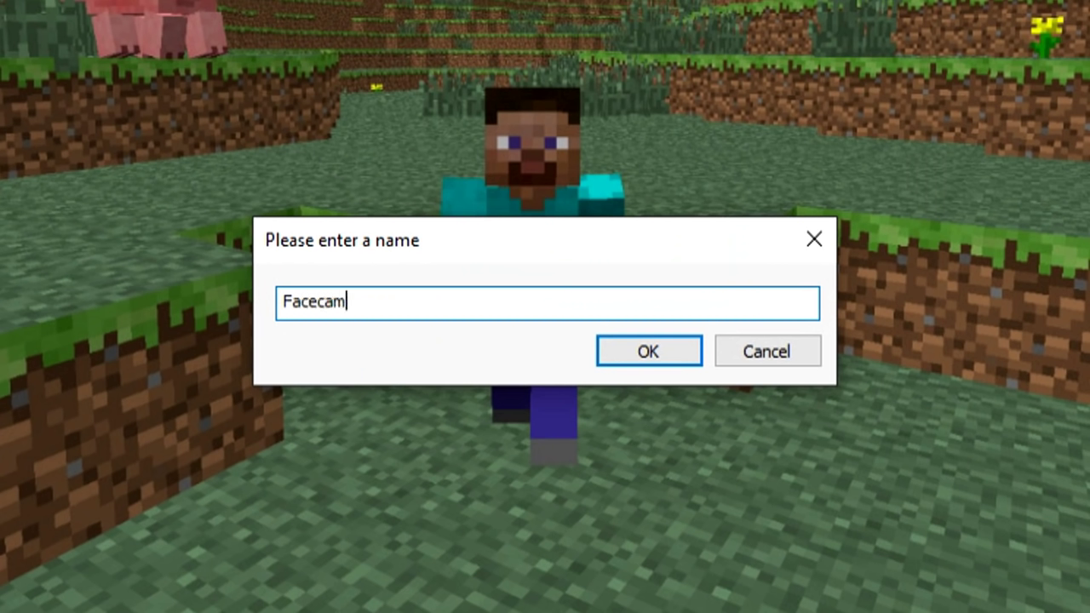
key(Return)
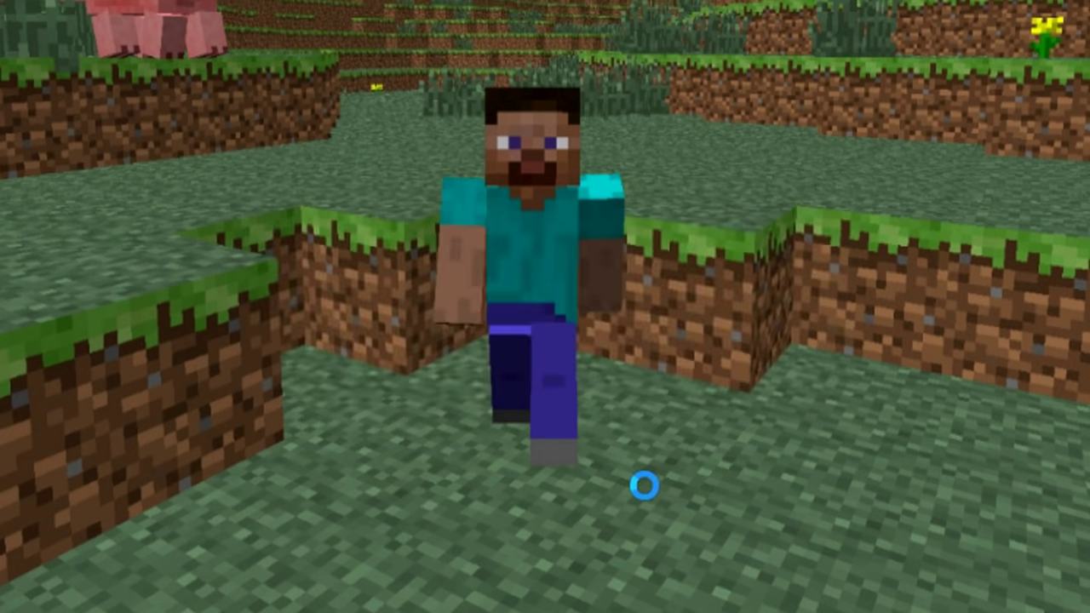
click(493, 168)
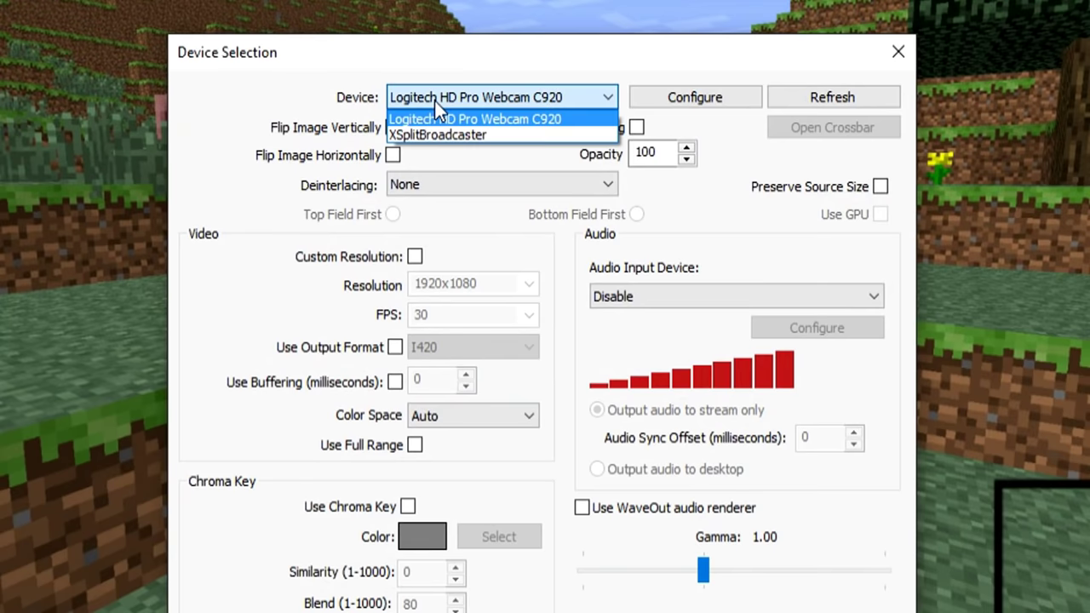
click(492, 176)
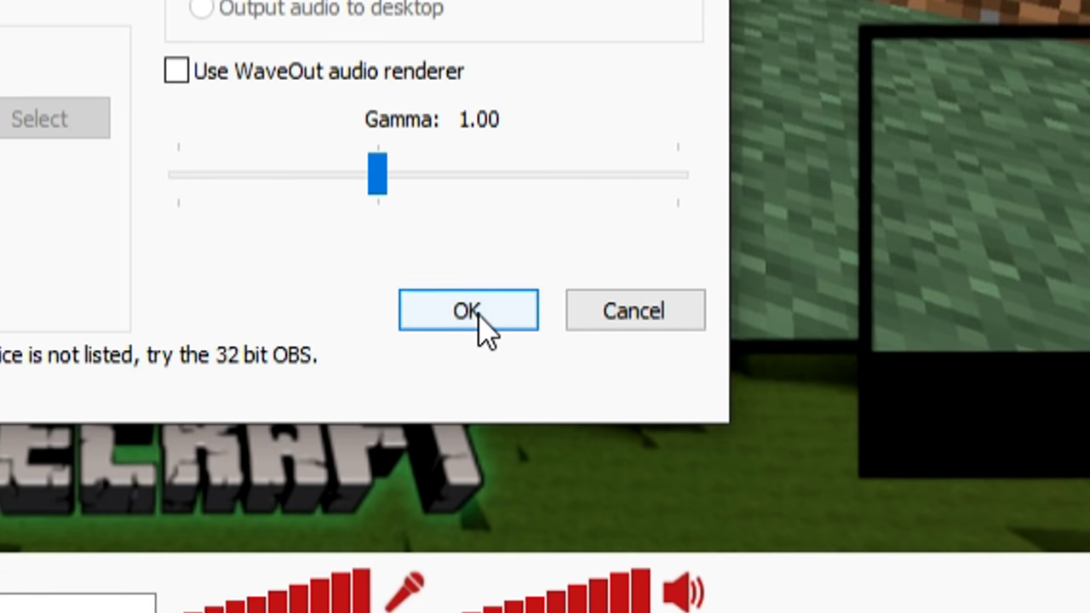
click(653, 441)
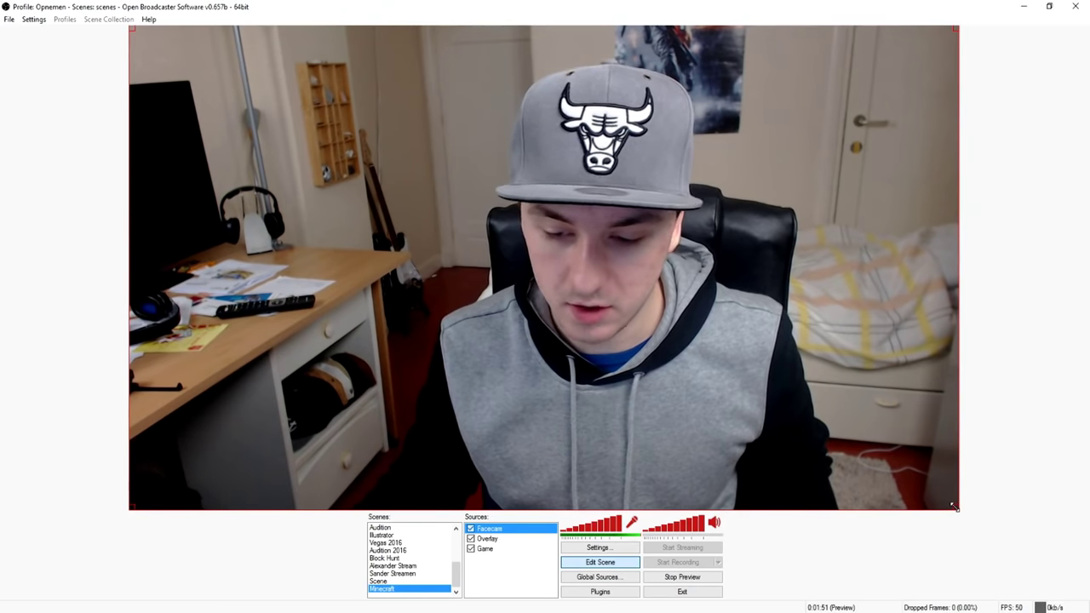
Shrink the Facecam and roughly resize it from both sides.
drag(955, 511, 300, 126)
drag(170, 77, 788, 403)
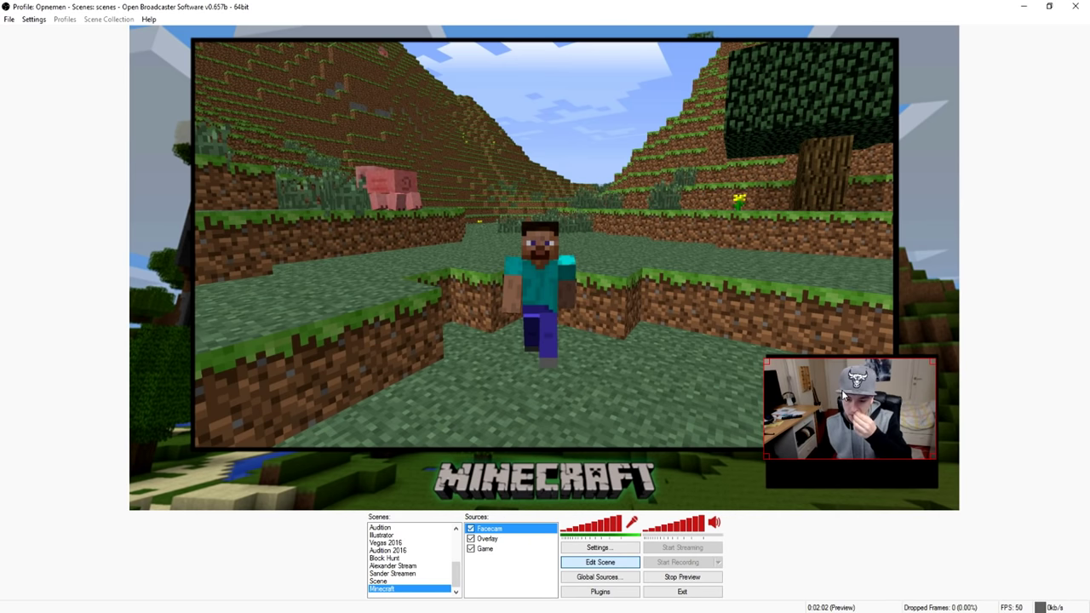
drag(847, 396, 419, 140)
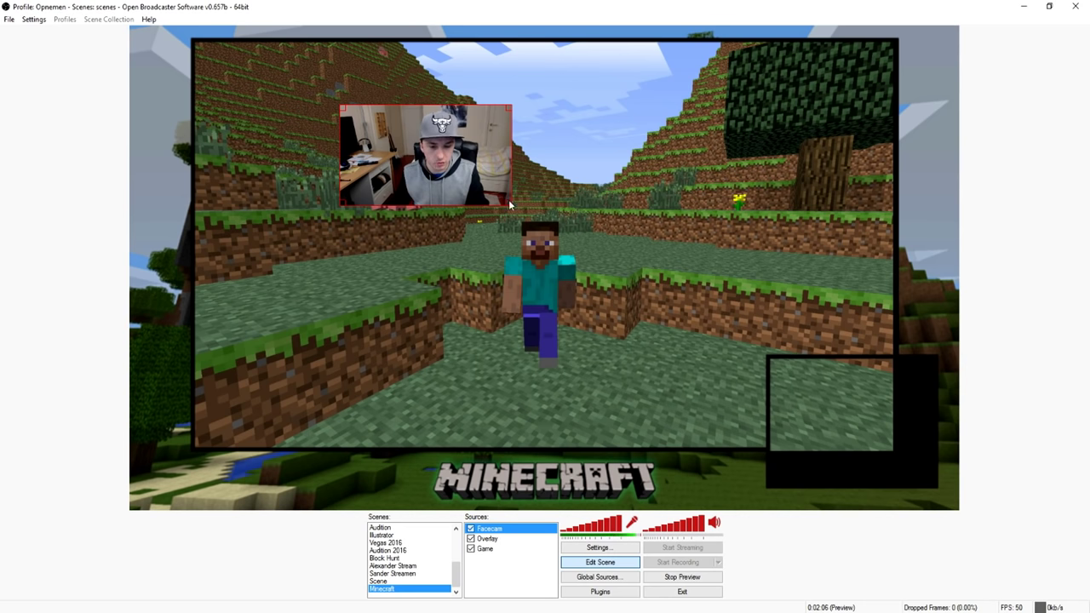
drag(509, 204, 707, 200)
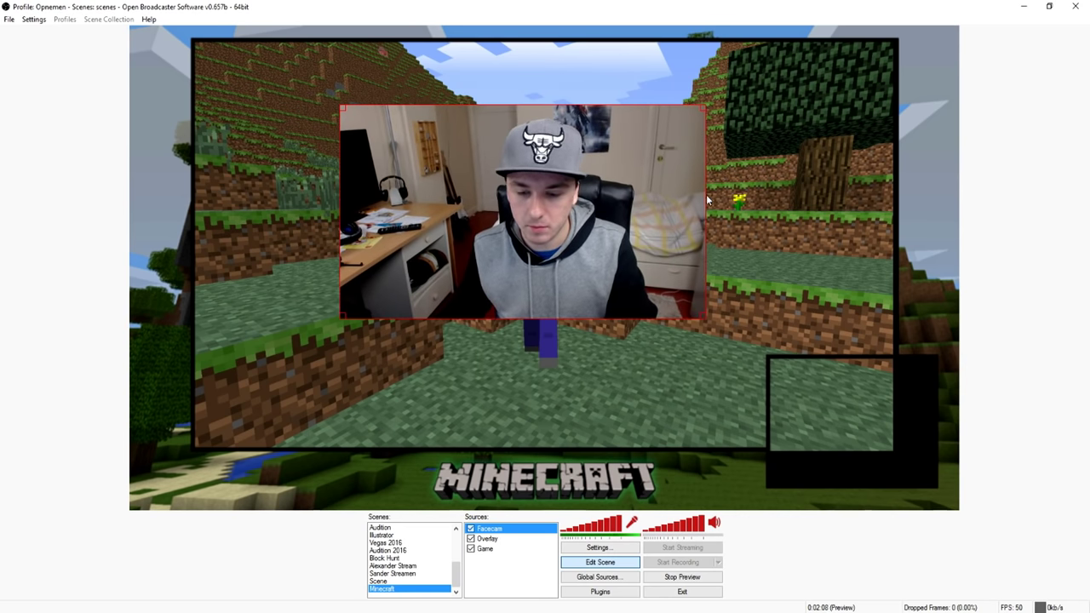
drag(340, 166, 436, 167)
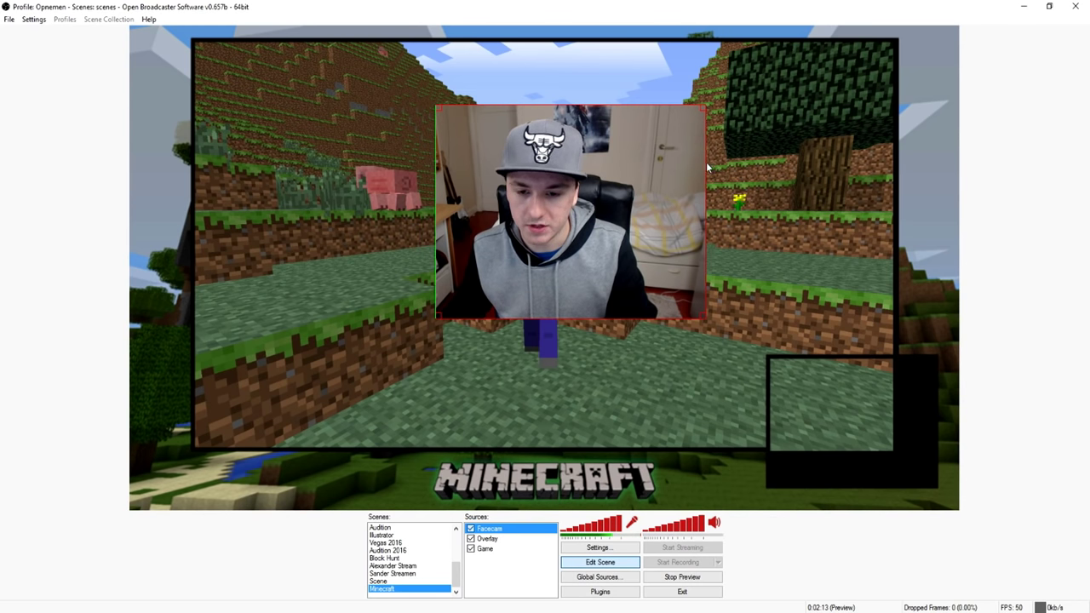
drag(705, 105, 554, 189)
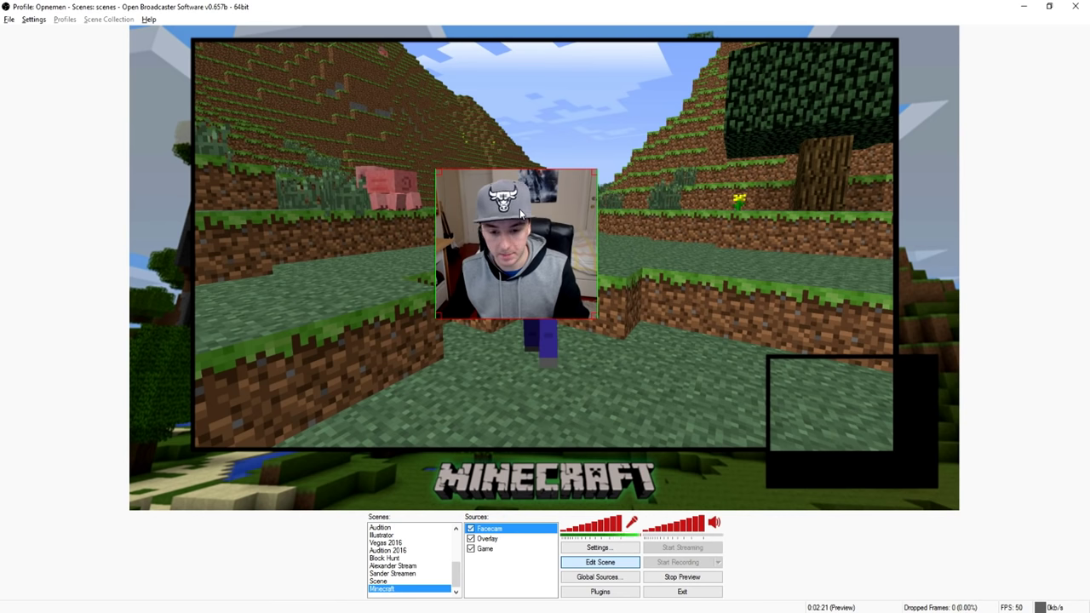
Place the Facecam over the bottom-right black box and fine-tune its width to fit.
drag(517, 223, 852, 408)
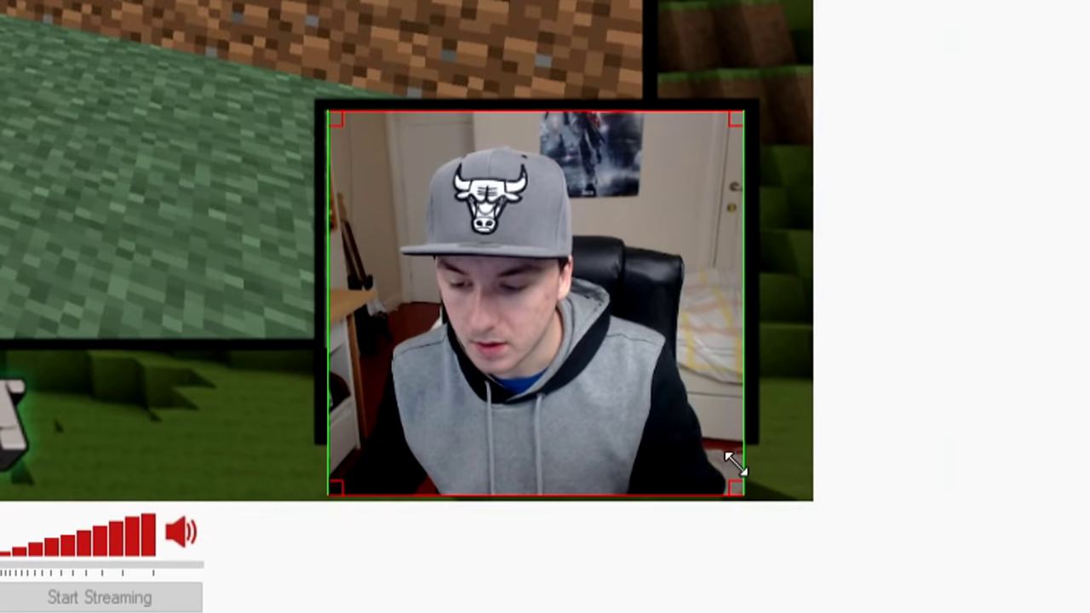
drag(929, 493, 891, 451)
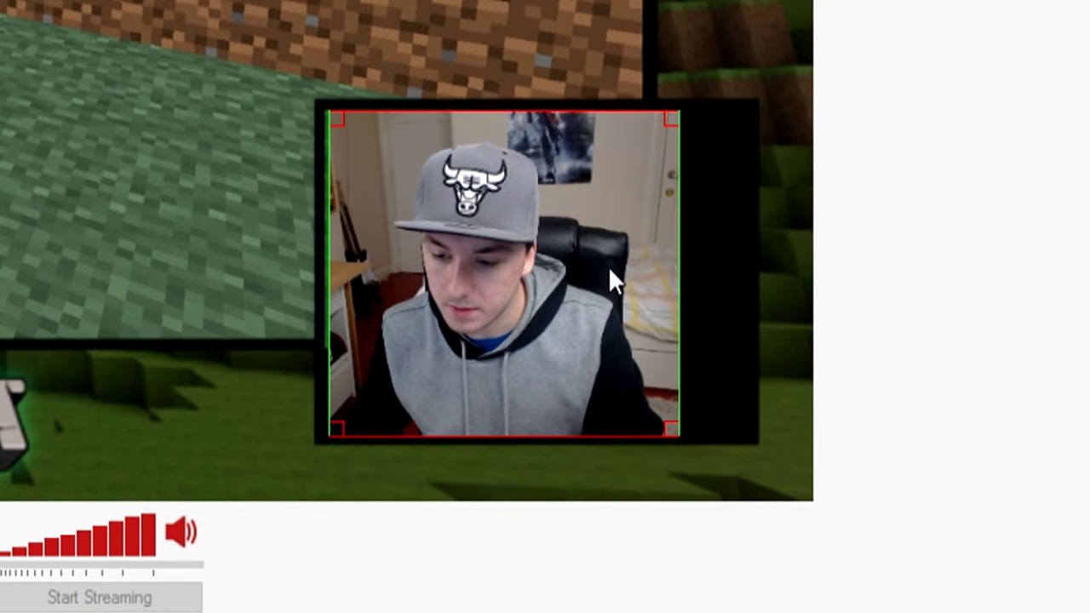
drag(597, 200, 632, 201)
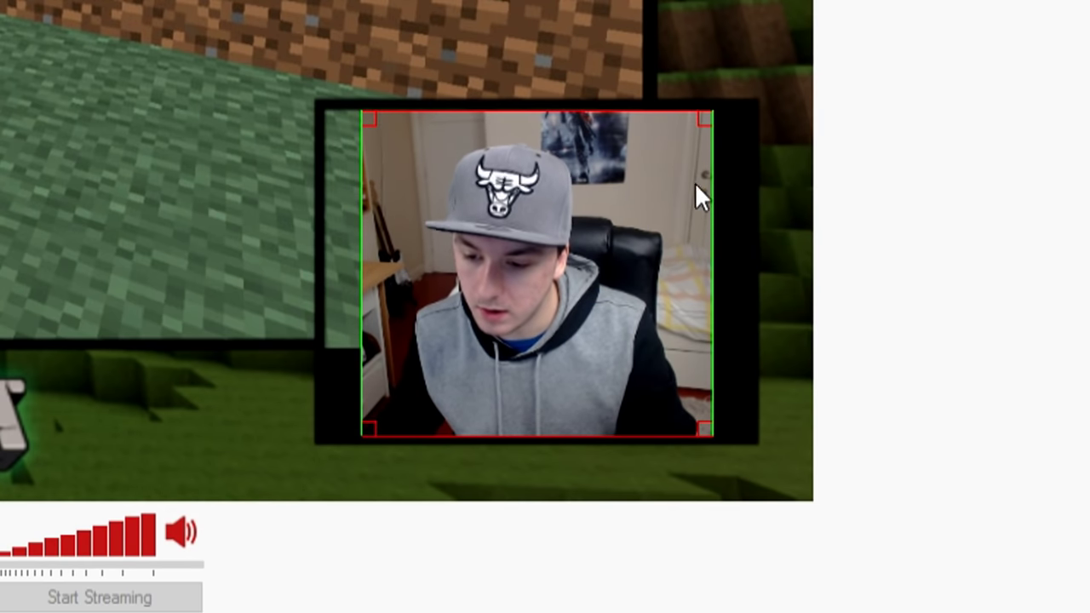
drag(712, 184, 741, 185)
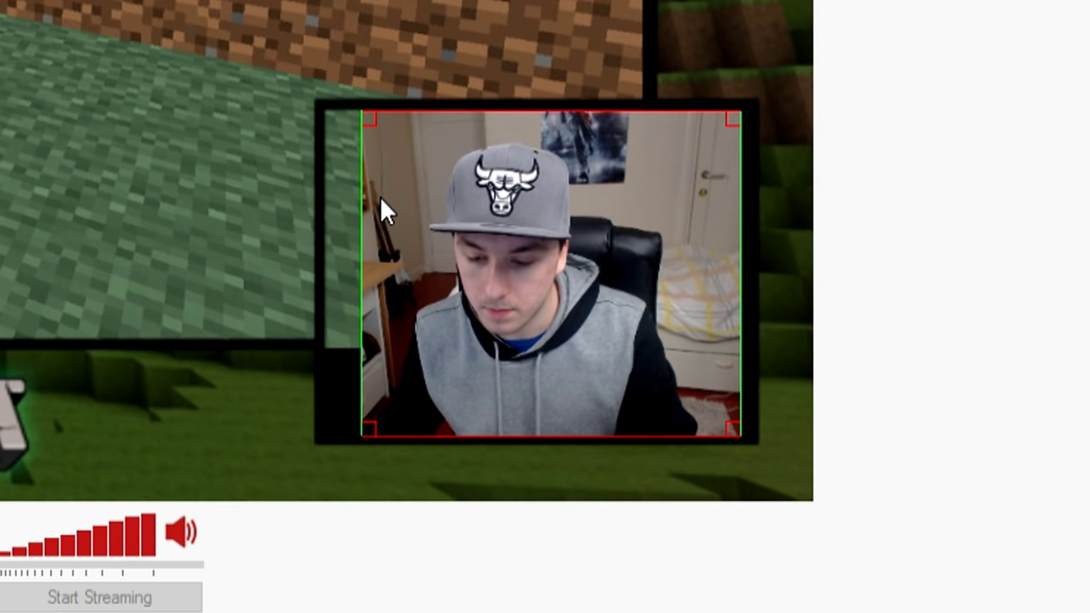
drag(364, 196, 324, 195)
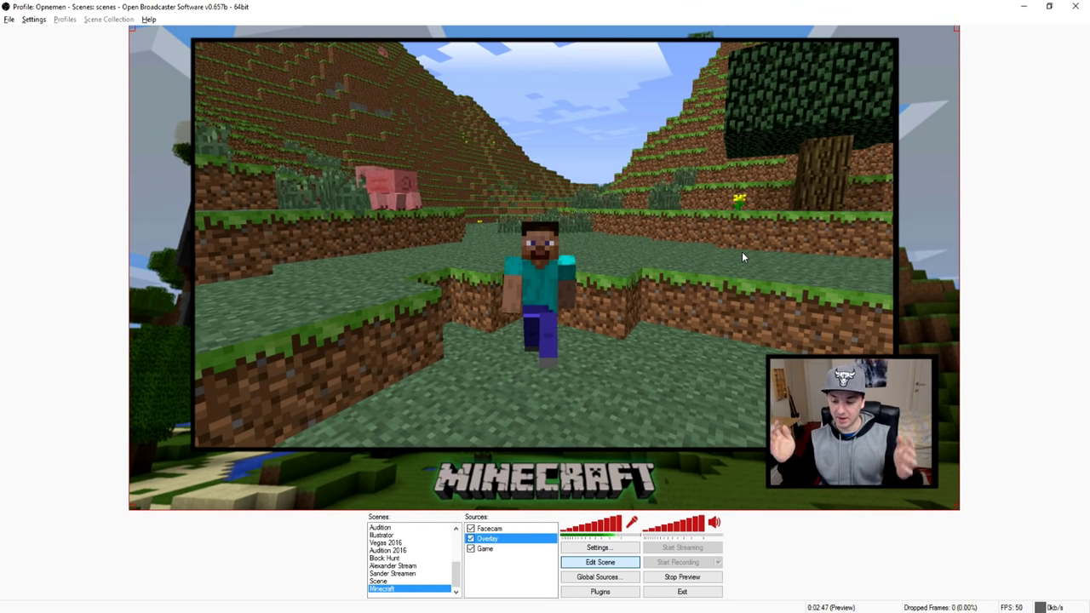
Select the Facecam and reposition it in the bottom-right corner.
click(813, 437)
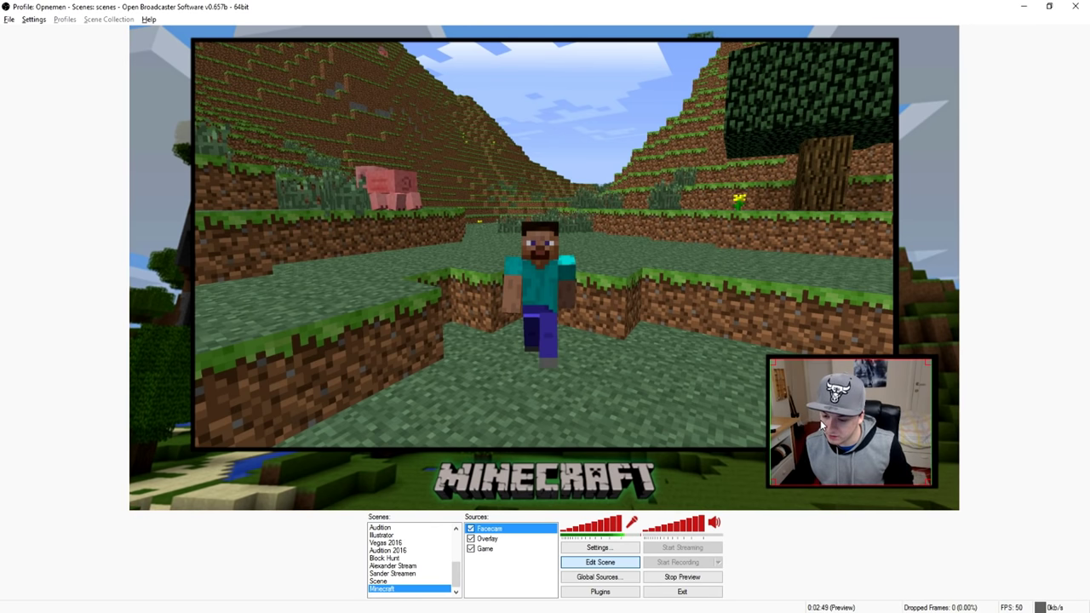
drag(866, 420, 652, 326)
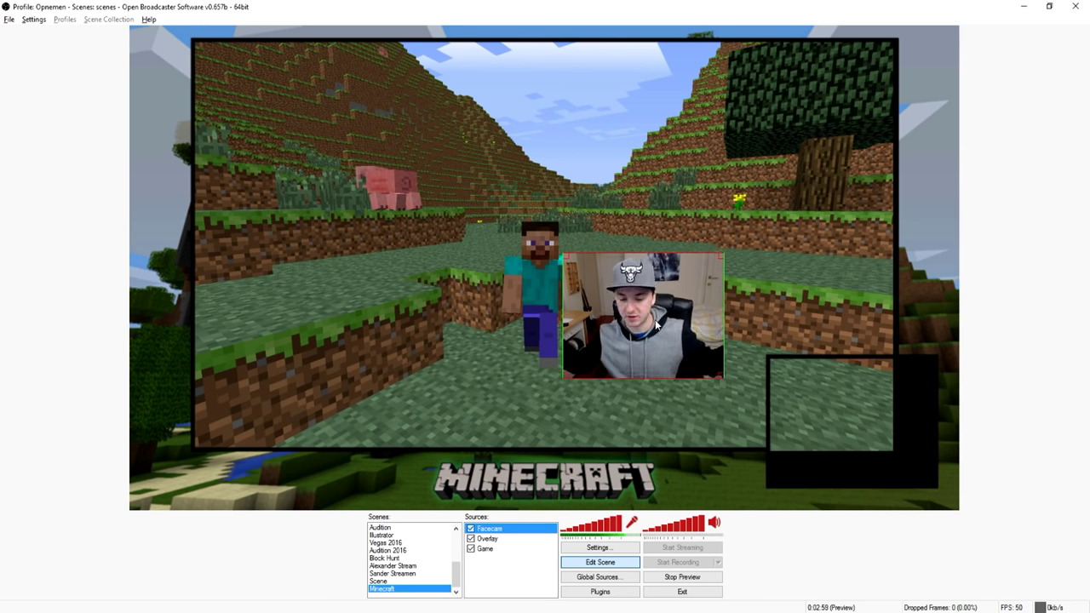
drag(657, 324, 811, 409)
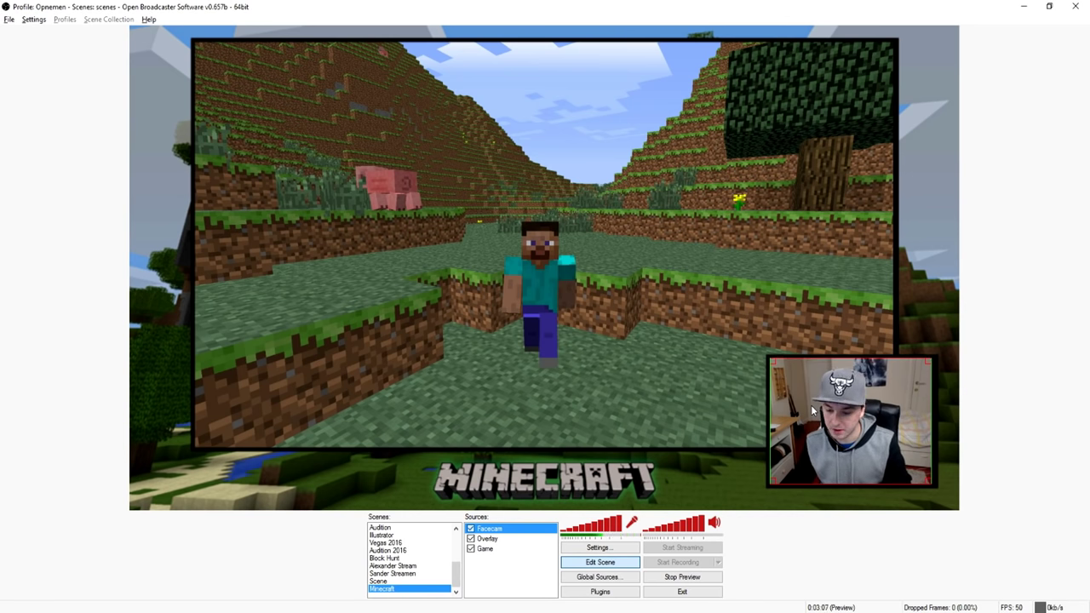
click(723, 345)
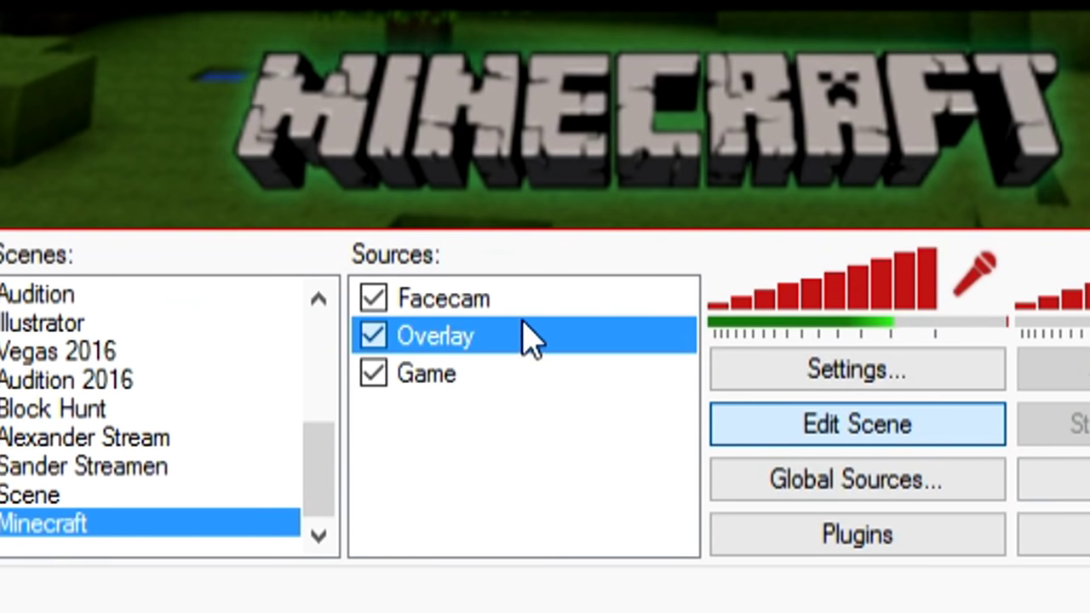
click(514, 530)
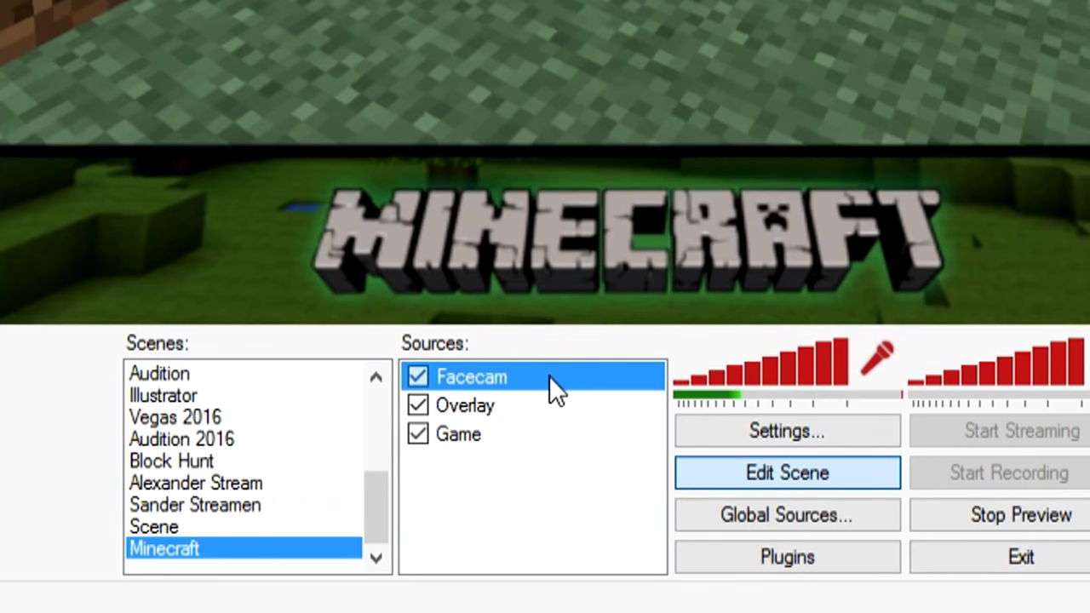
Move Facecam below Overlay in layer order and set it back into the corner box.
key(ctrl+Down)
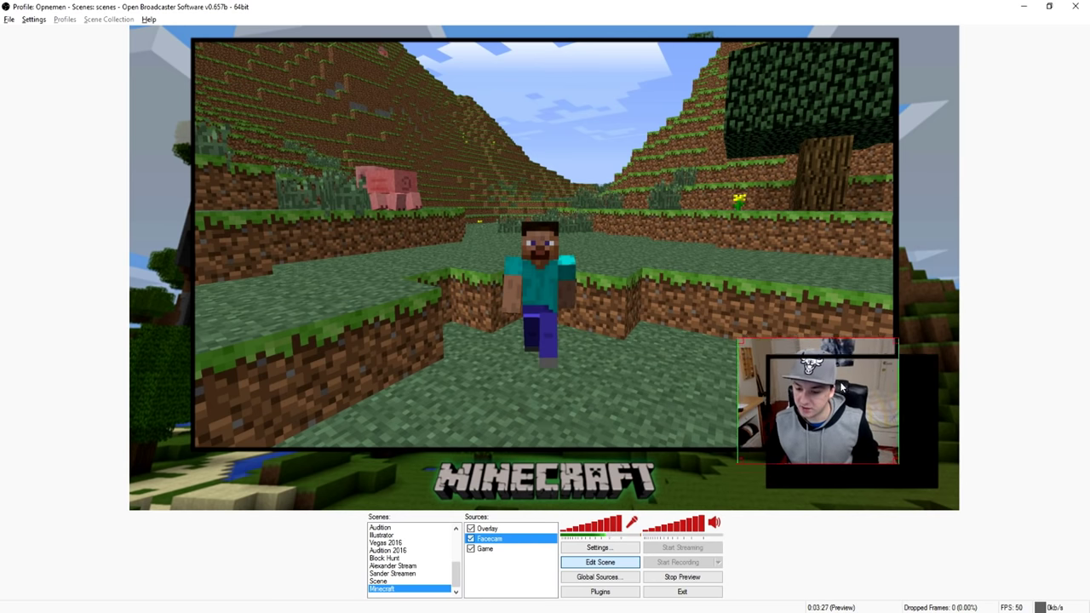
drag(869, 403, 807, 324)
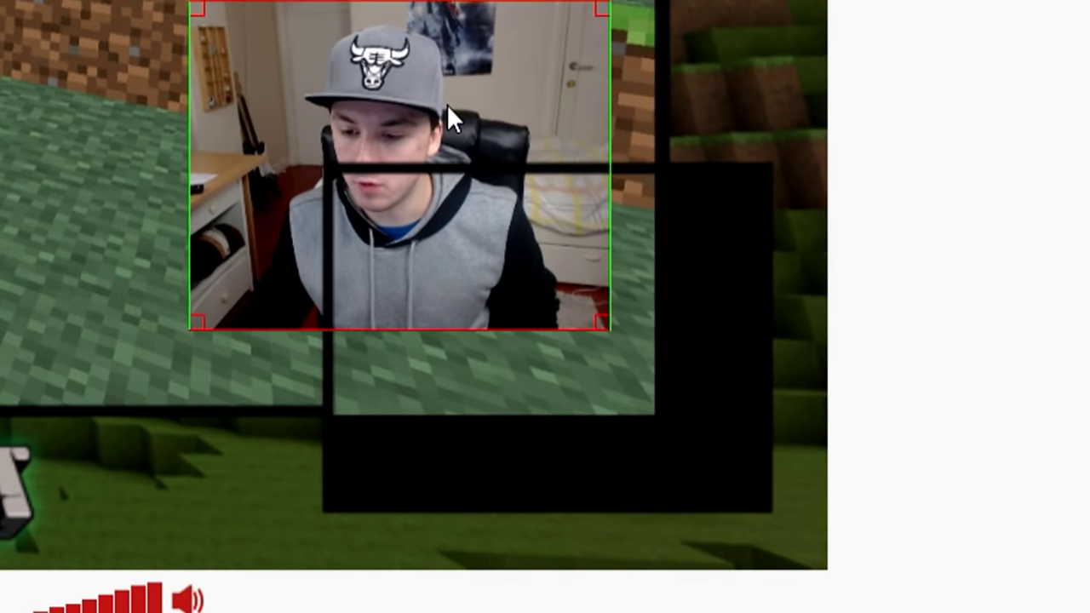
drag(448, 106, 591, 283)
click(930, 305)
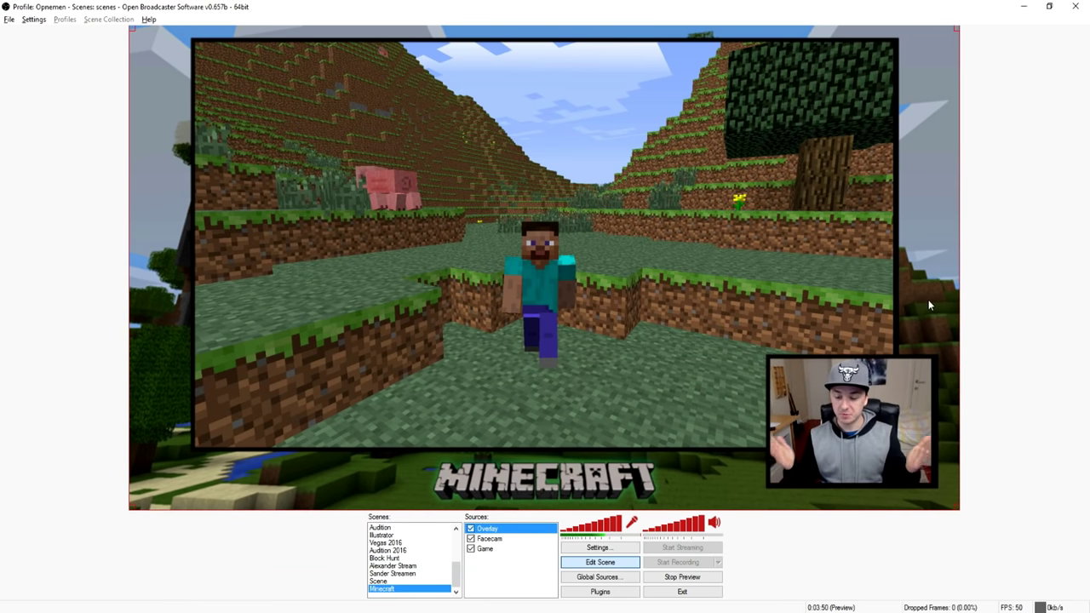